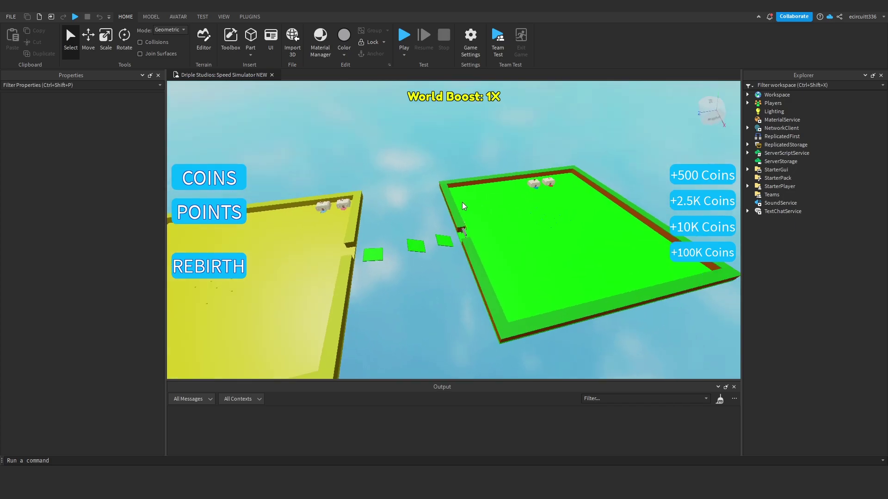
# Look over the green, yellow and white world platforms of the speed simulator map
pyautogui.press('w')
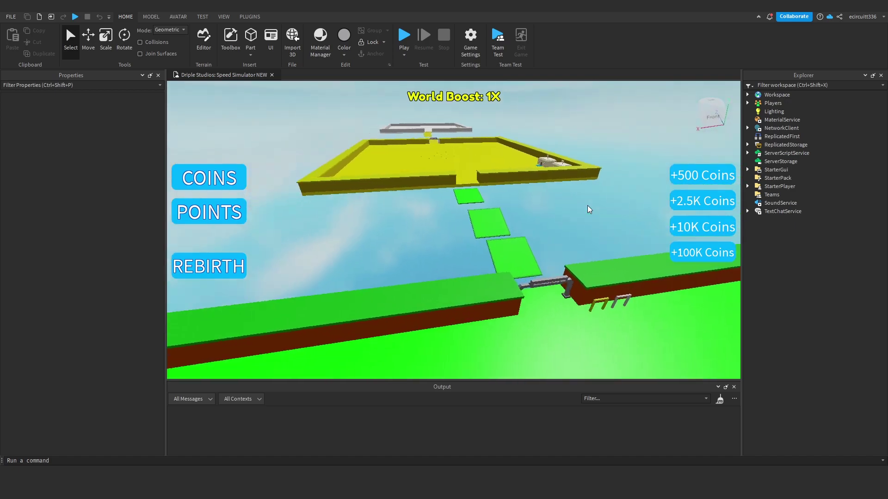
pyautogui.press('w')
pyautogui.moveTo(588, 205); pyautogui.dragTo(573, 234, button='right')
pyautogui.press('w')
pyautogui.press('s')
pyautogui.press('s')
pyautogui.press('s')
pyautogui.moveTo(462, 172); pyautogui.dragTo(319, 148, button='right')
pyautogui.press('s')
# Duplicate the UpgradeShop ScreenGui inside StarterGui and rename the copy GamepassShop
pyautogui.click(748, 170)
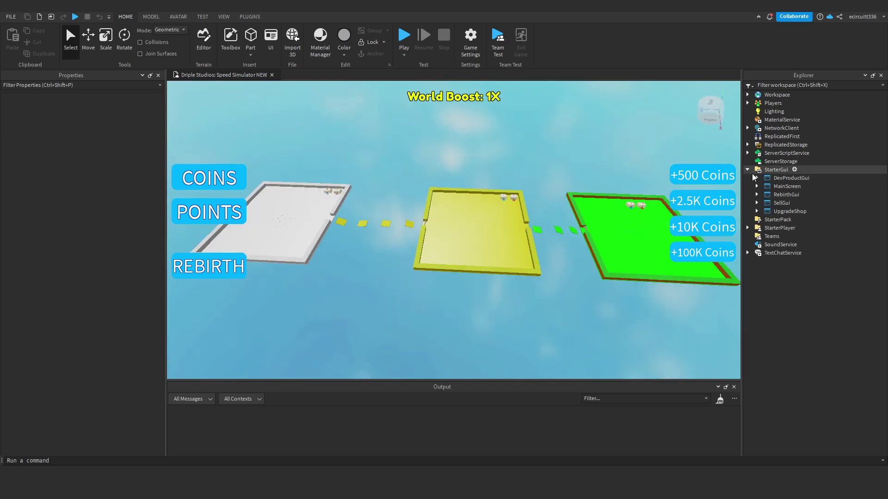
pyautogui.click(777, 213)
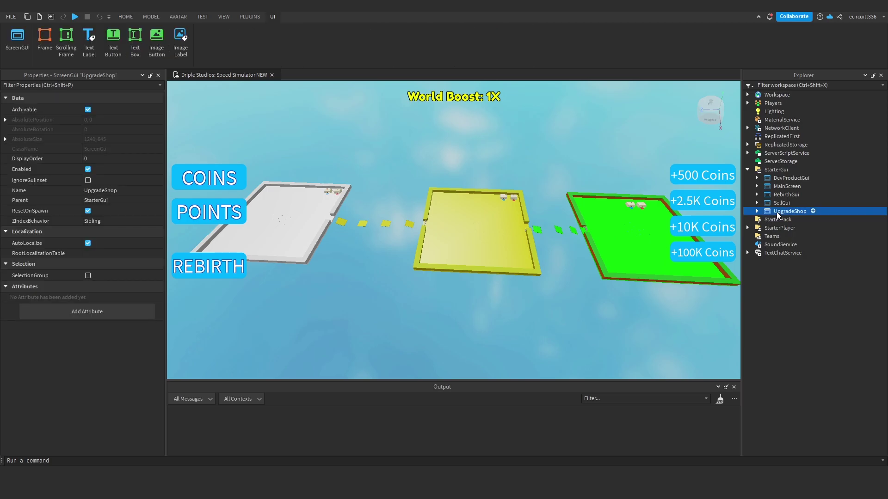
pyautogui.hotkey('ctrl', 'd')
pyautogui.rightClick(788, 217)
pyautogui.click(795, 68)
pyautogui.write('G')
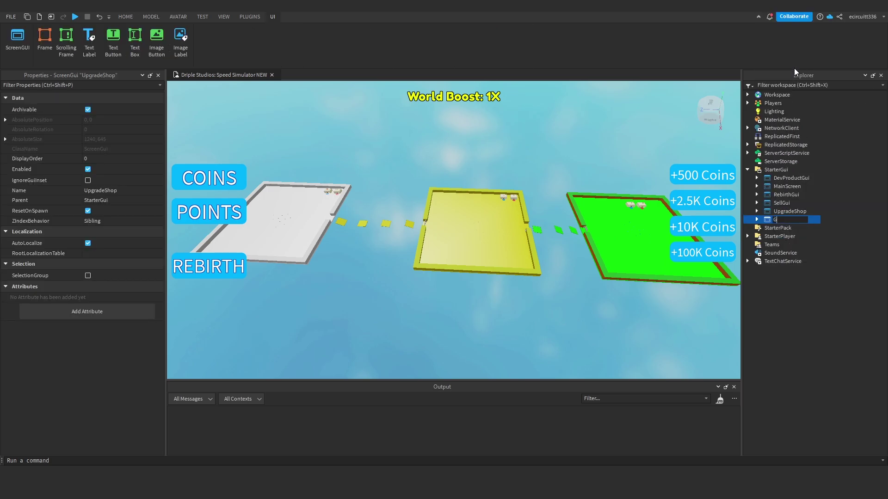
pyautogui.write('amepassShop')
pyautogui.press('Return')
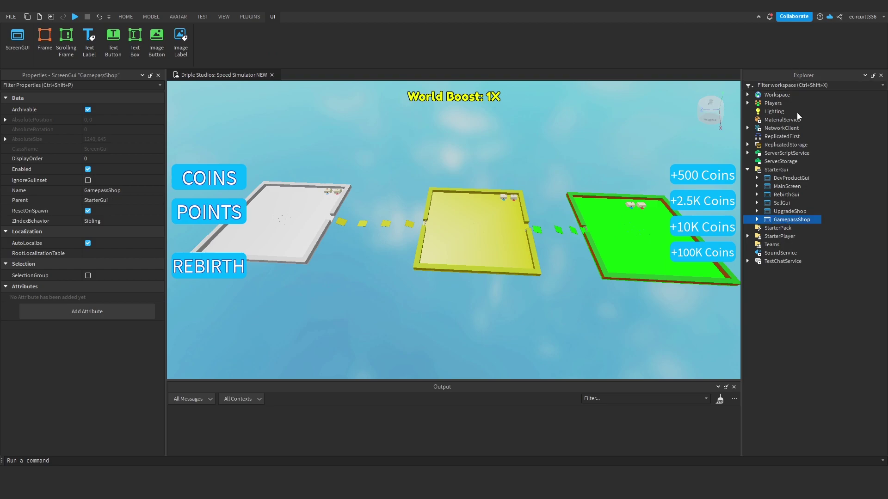
# Delete the OpenUpgradeShop1 script from the GamepassShop ScreenGui
pyautogui.click(757, 220)
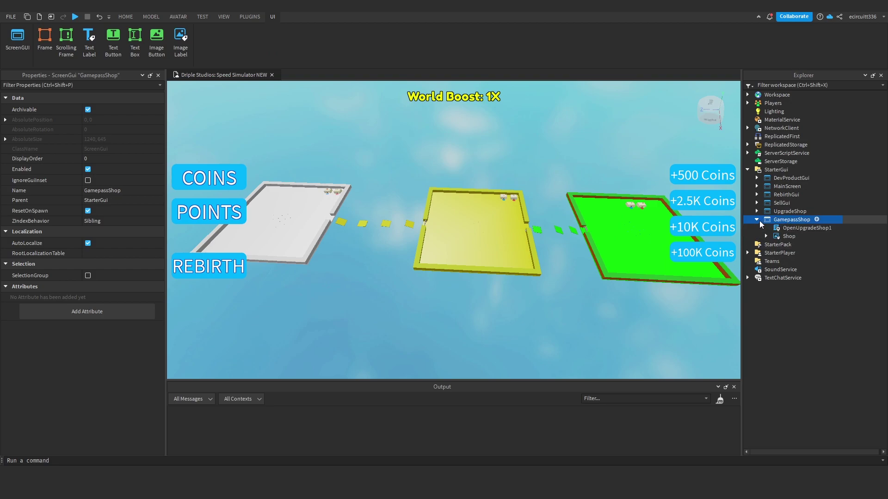
pyautogui.click(786, 228)
pyautogui.press('Delete')
# Rename GamepassShop's Shop image label as Background and make it visible
pyautogui.click(785, 228)
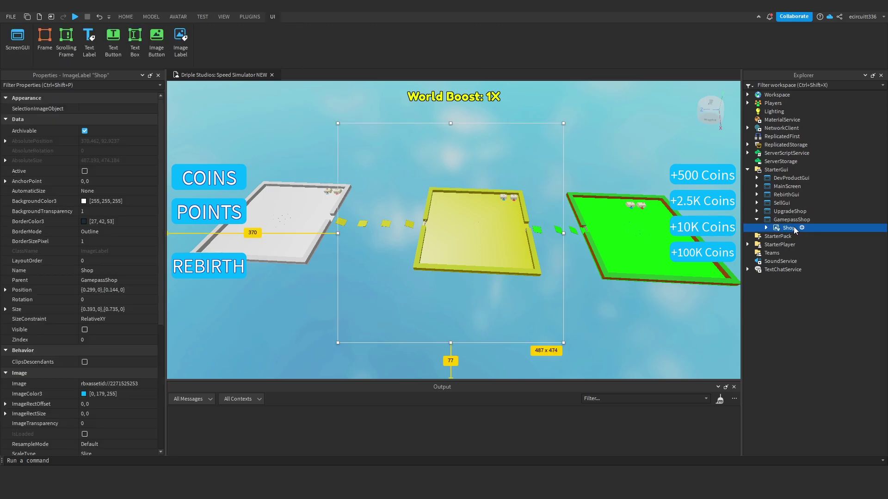
pyautogui.rightClick(795, 230)
pyautogui.click(784, 65)
pyautogui.press('Return')
pyautogui.scroll(-1, 89, 301)
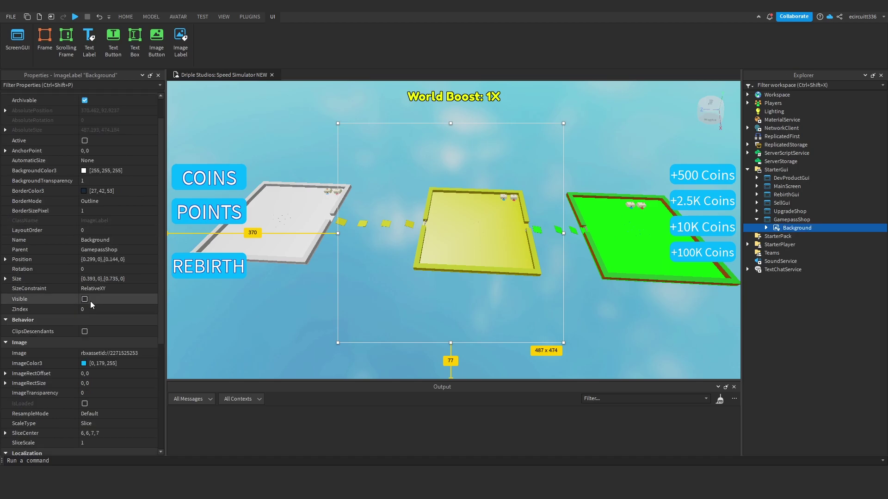
pyautogui.click(85, 300)
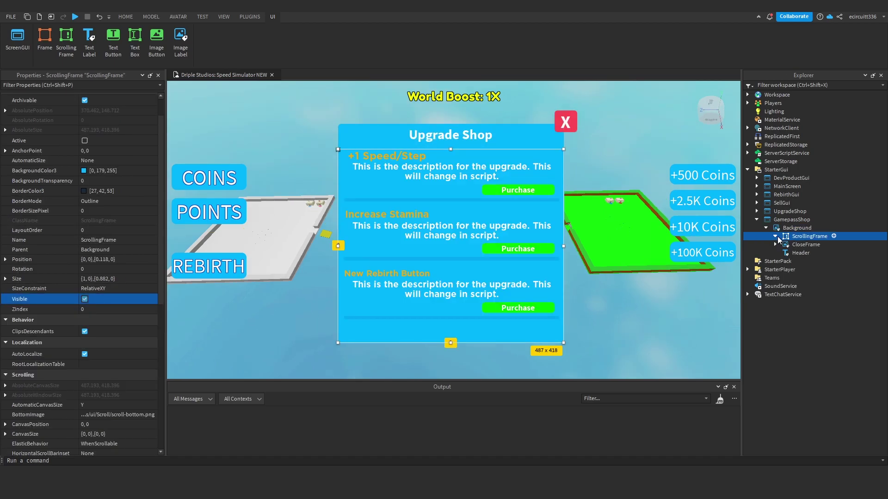
pyautogui.click(776, 236)
pyautogui.click(805, 254)
pyautogui.hotkey('ctrl', 'd')
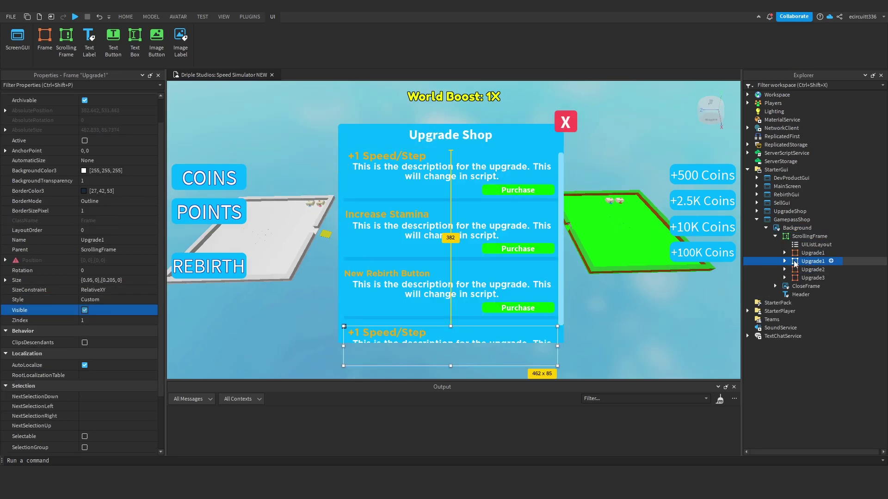
pyautogui.hotkey('ctrl', 'z')
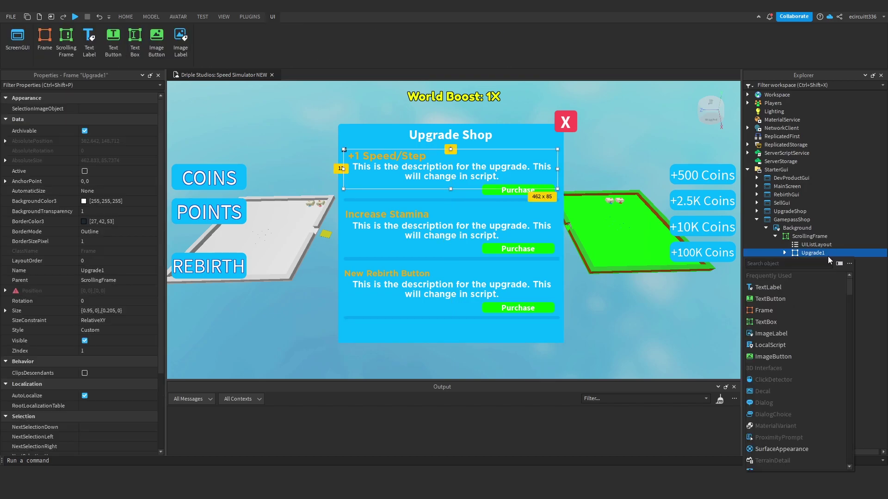
pyautogui.click(816, 244)
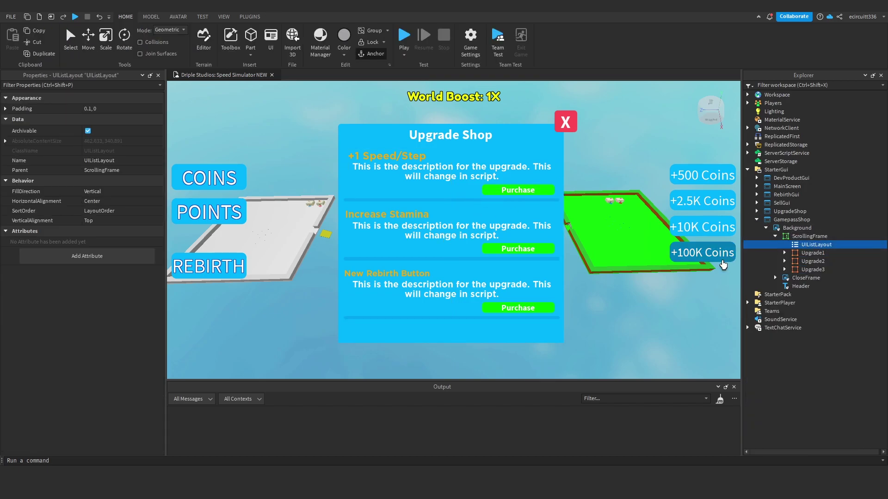
# Try the shop list's scrolling by duplicating the Upgrade3 frame five times, and review the ScrollingFrame's scrolling properties
pyautogui.click(810, 270)
pyautogui.hotkey('ctrl', 'd')
pyautogui.hotkey('ctrl', 'd')
pyautogui.hotkey('ctrl', 'd')
pyautogui.hotkey('ctrl', 'd')
pyautogui.hotkey('ctrl', 'd')
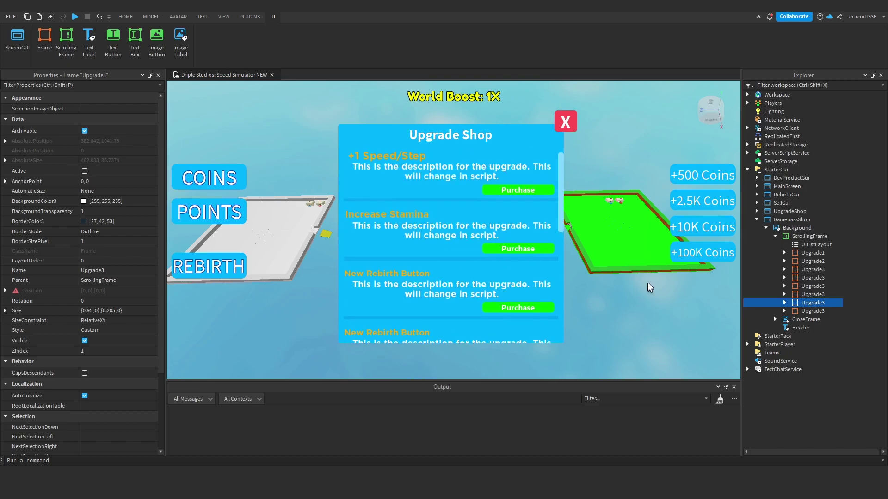
pyautogui.scroll(-5, 477, 249)
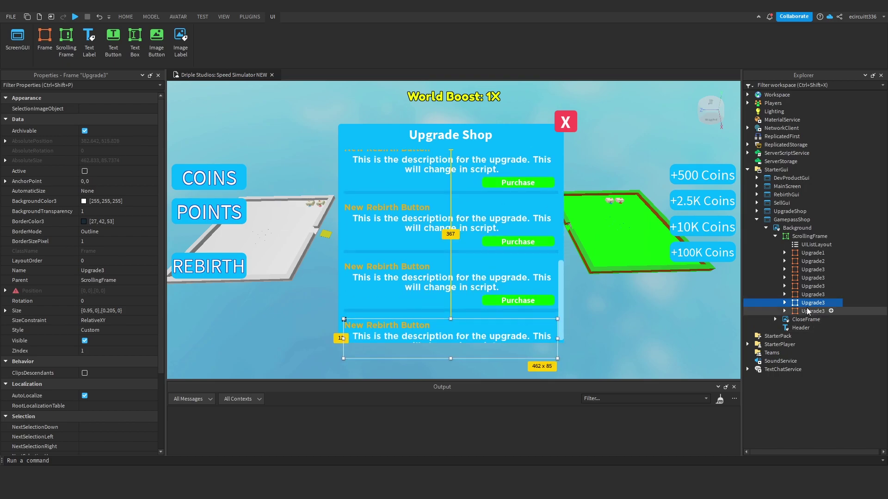
pyautogui.click(806, 237)
pyautogui.scroll(-10, 110, 195)
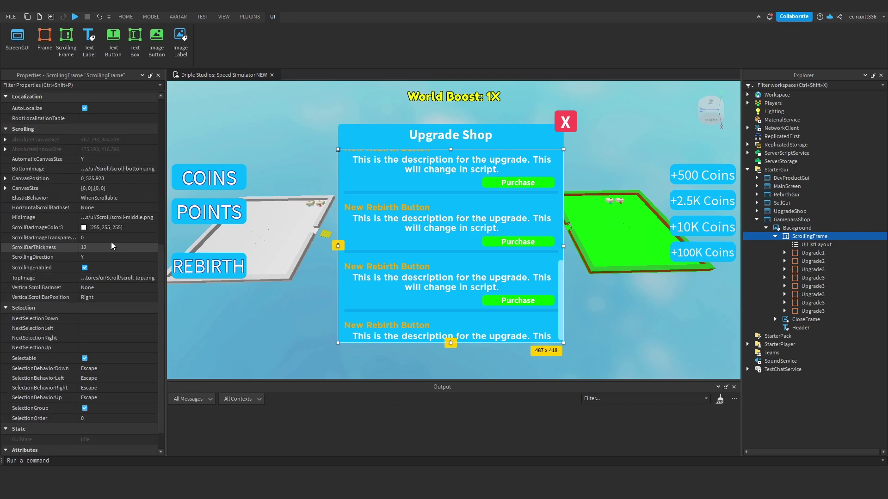
pyautogui.scroll(1, 77, 183)
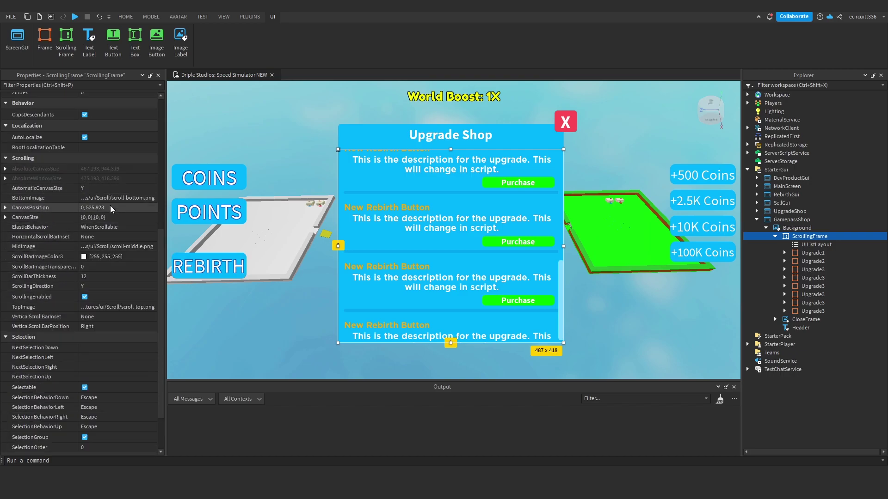
# Delete every upgrade frame except Upgrade1 from GamepassShop's ScrollingFrame
pyautogui.click(808, 262)
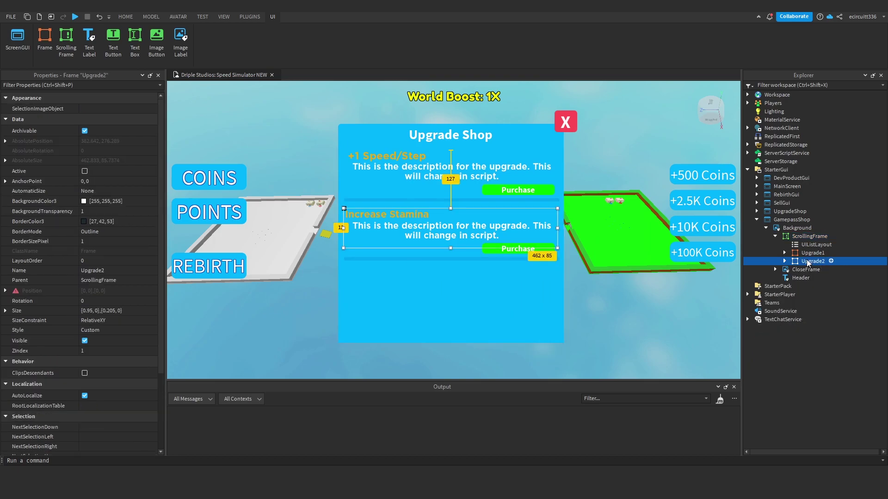
pyautogui.press('Delete')
pyautogui.click(806, 252)
pyautogui.click(813, 244)
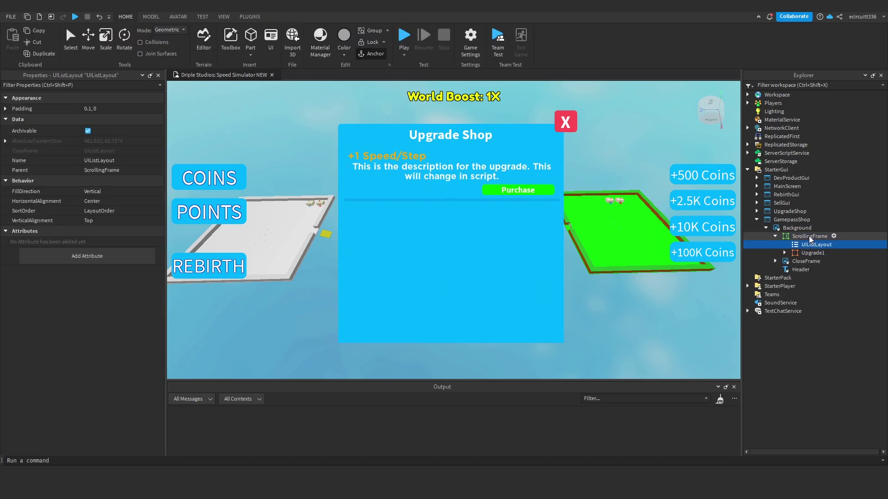
pyautogui.click(813, 252)
# Rename the Upgrade image label inside the Upgrade1 frame as Purchase
pyautogui.click(785, 253)
pyautogui.click(815, 262)
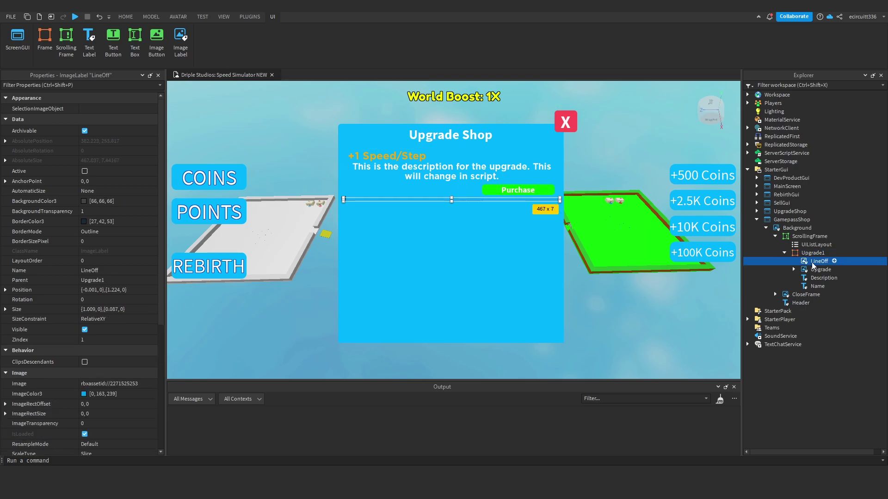
pyautogui.click(803, 270)
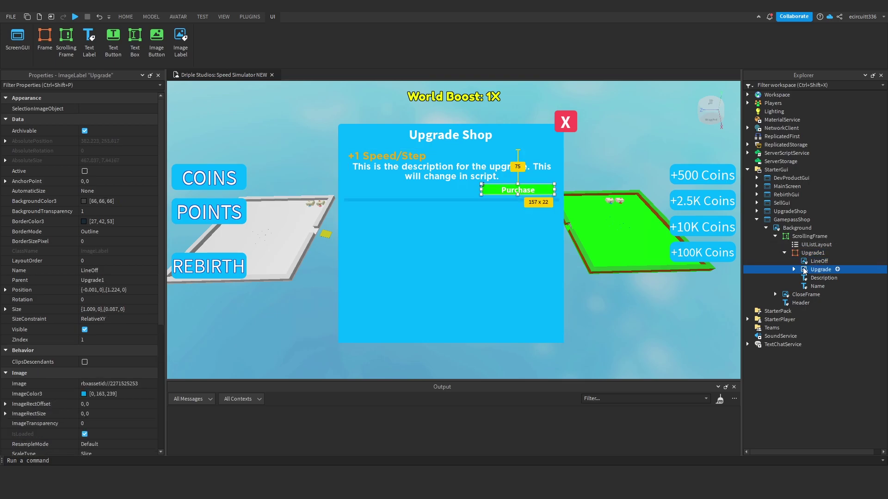
pyautogui.click(794, 269)
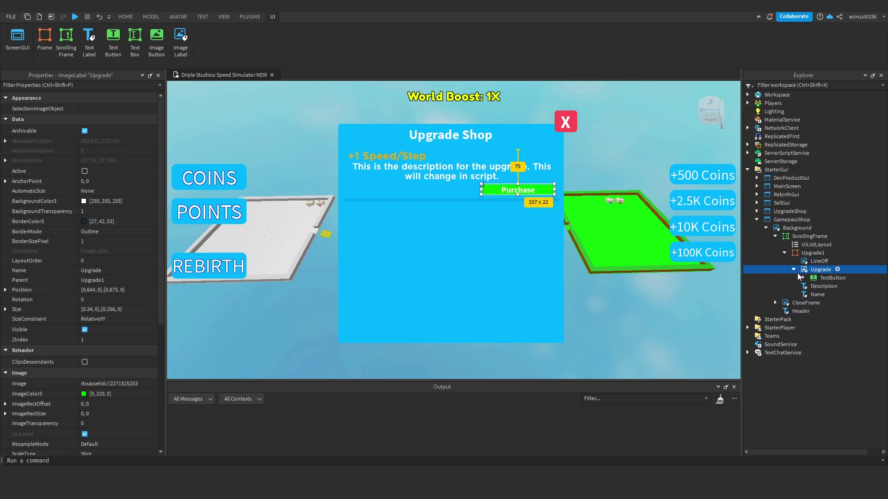
pyautogui.click(793, 270)
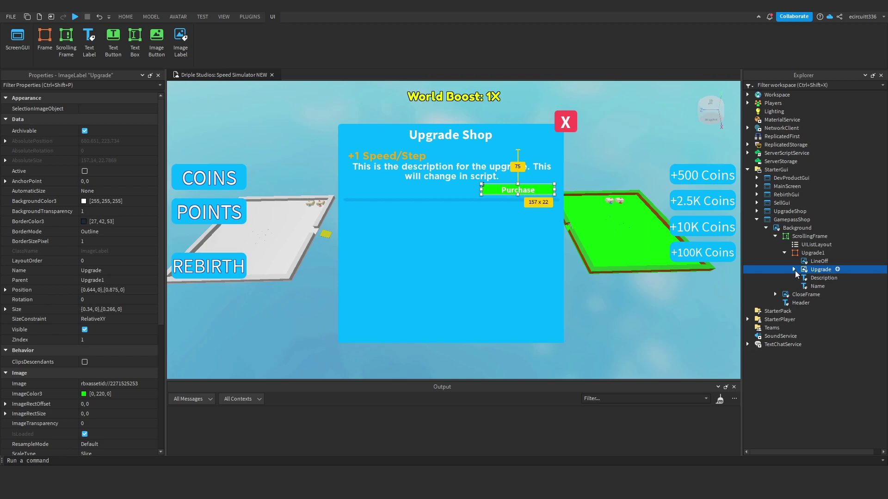
pyautogui.rightClick(794, 270)
pyautogui.click(800, 71)
# Set the text of Upgrade1's Name label to "GAMEPASS TEMPLATE"
pyautogui.click(814, 278)
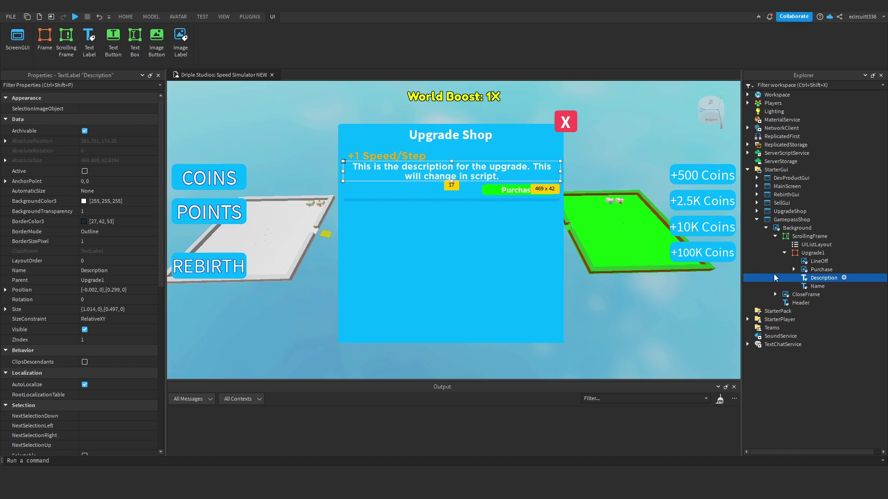
pyautogui.scroll(-8, 92, 278)
pyautogui.click(127, 344)
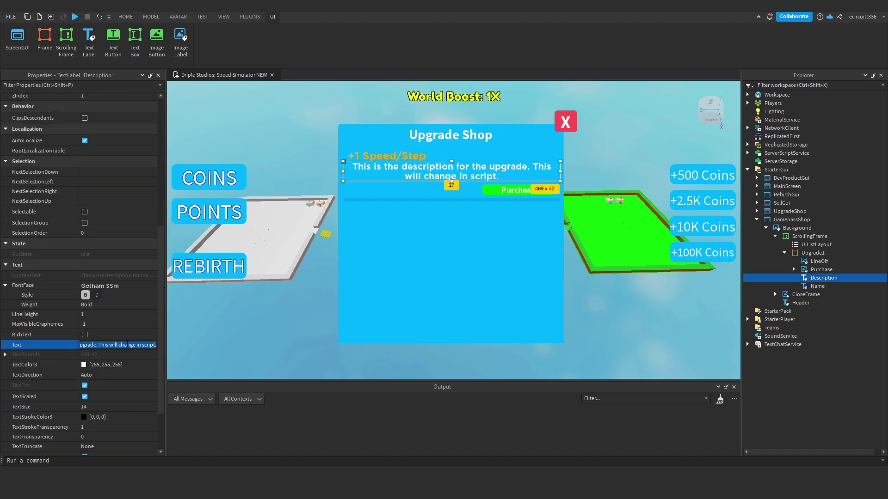
pyautogui.click(817, 286)
pyautogui.click(105, 346)
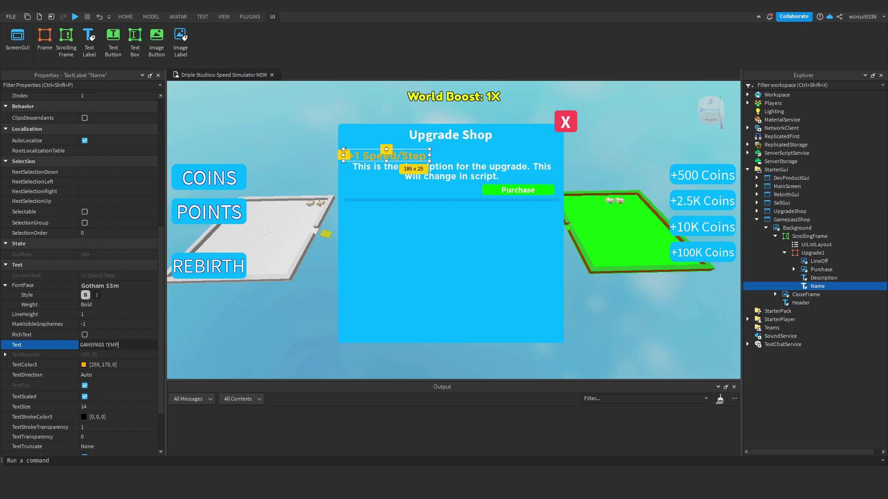
pyautogui.press('Return')
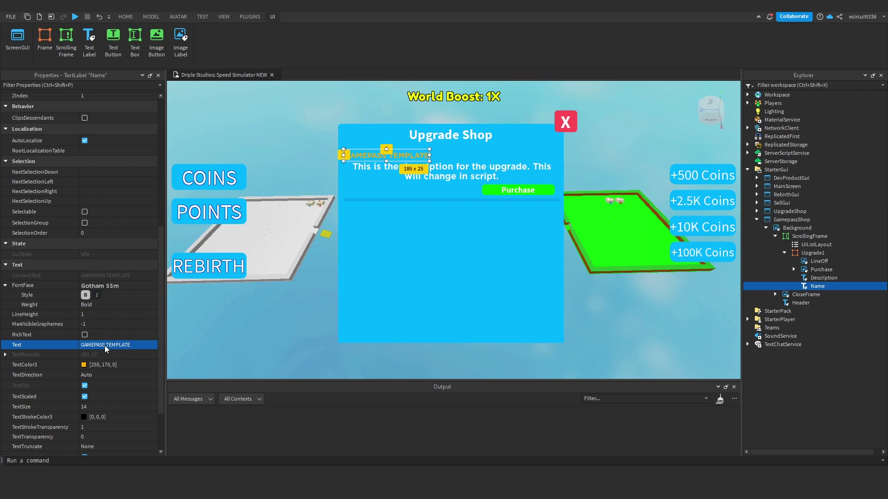
# Set the text of Upgrade1's Description label to "This will be the description for a gamepass."
pyautogui.click(823, 278)
pyautogui.click(142, 347)
pyautogui.write('T')
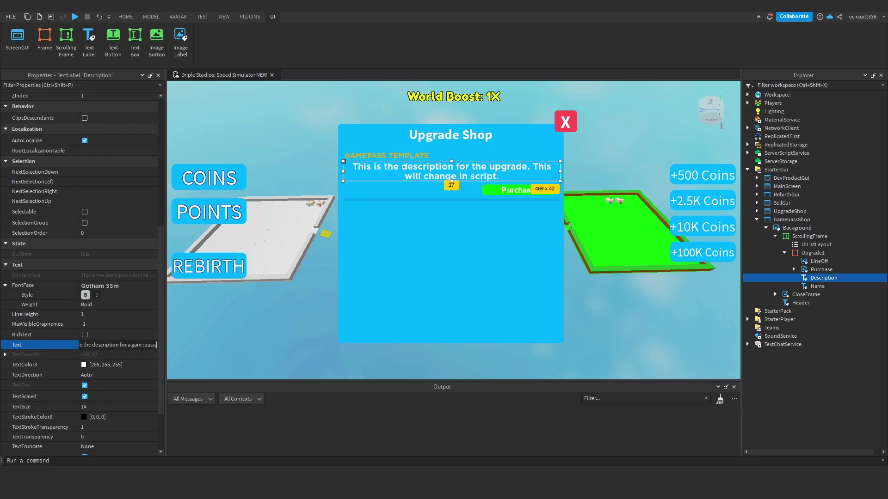
pyautogui.press('Return')
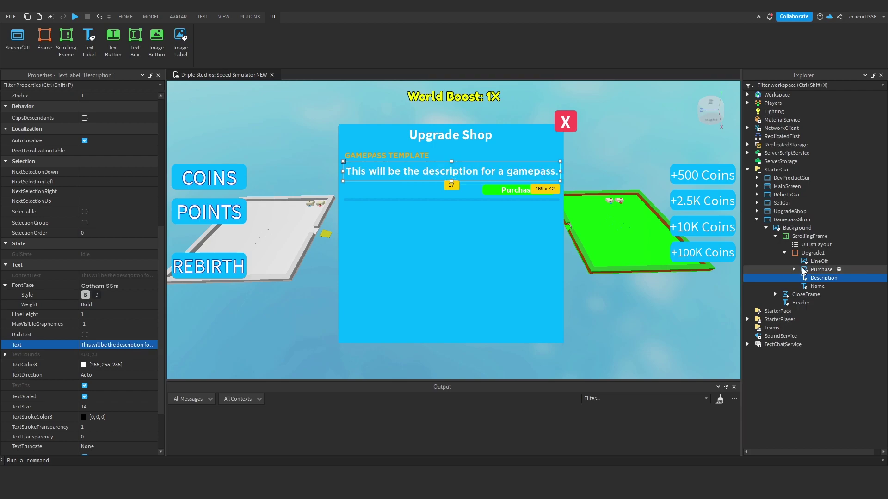
# Duplicate Upgrade1's Name label as Price and place the copy beside the green Purchase button
pyautogui.click(816, 287)
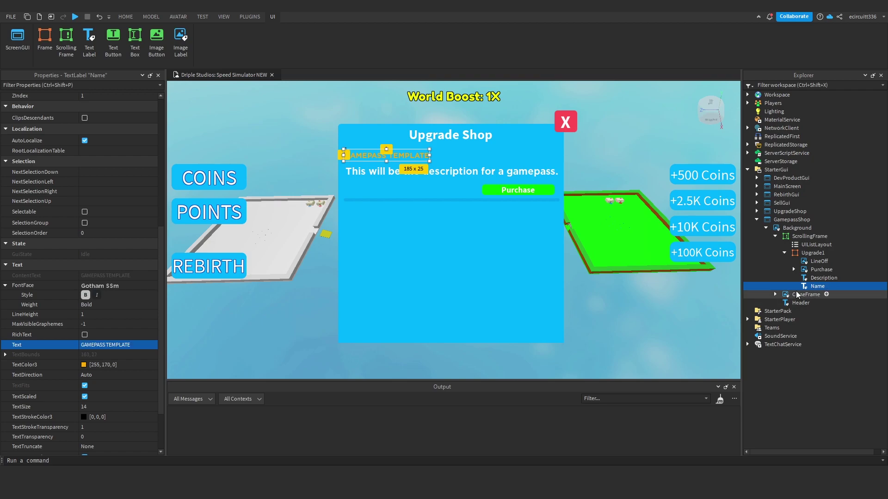
pyautogui.rightClick(816, 295)
pyautogui.click(784, 67)
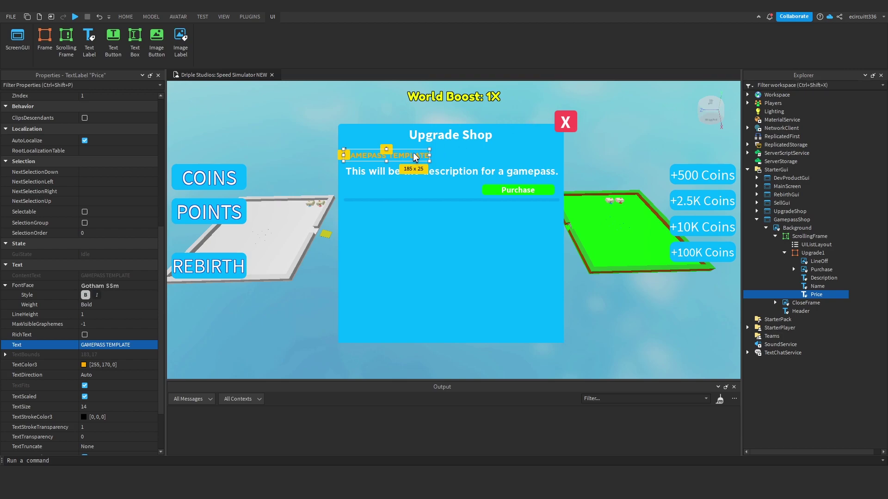
pyautogui.moveTo(415, 157); pyautogui.dragTo(430, 190)
pyautogui.click(337, 193)
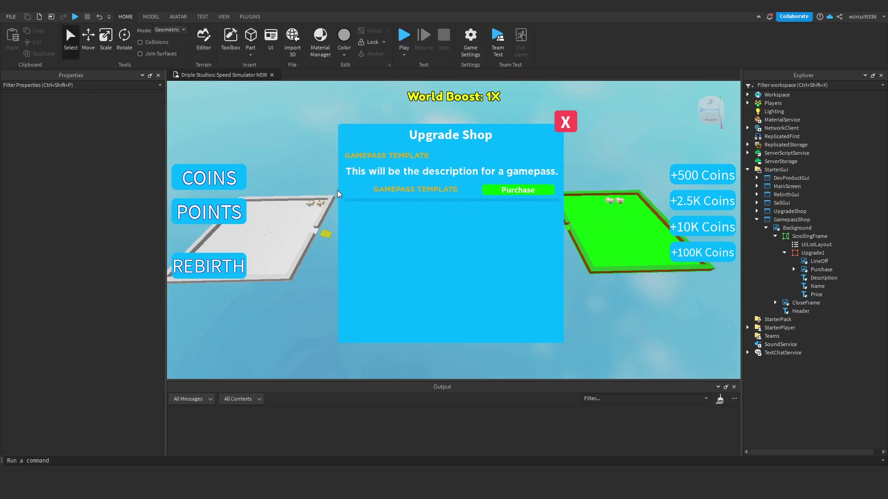
# Change the Price label's text color to purple, RGB 200, 0, 255
pyautogui.click(816, 294)
pyautogui.scroll(-10, 83, 324)
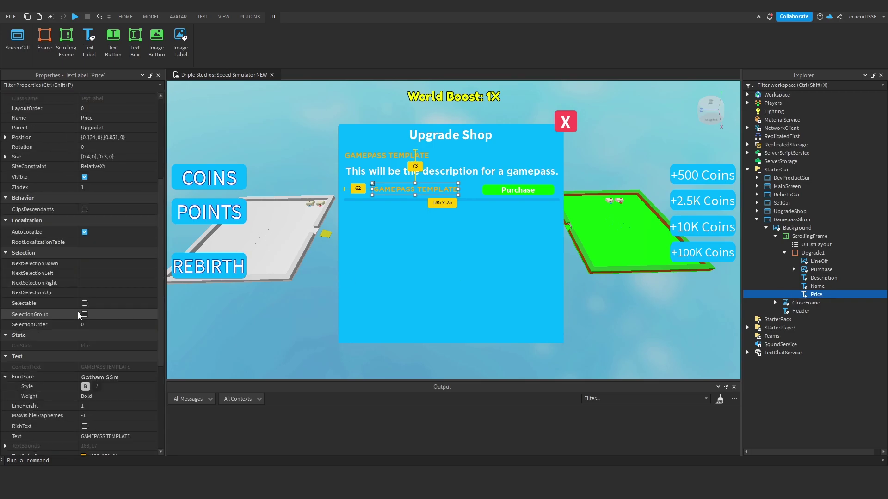
pyautogui.click(83, 365)
pyautogui.moveTo(496, 144); pyautogui.dragTo(657, 238)
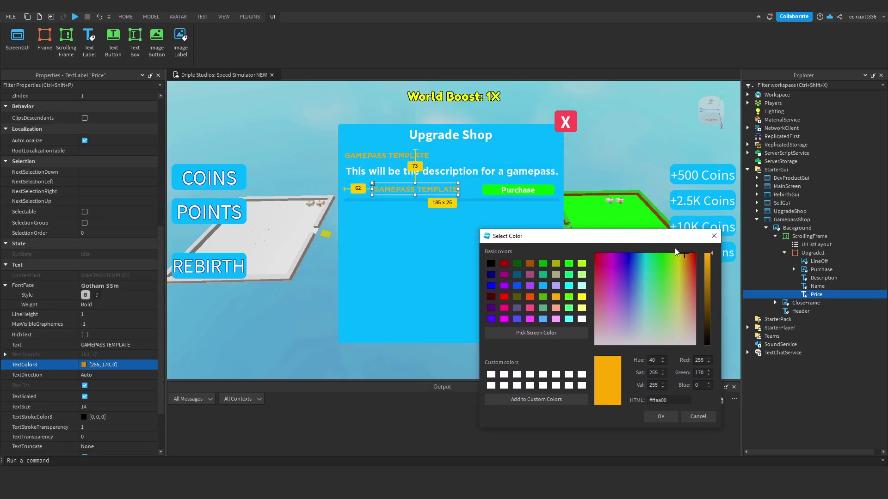
pyautogui.click(683, 277)
pyautogui.moveTo(684, 277); pyautogui.dragTo(616, 237)
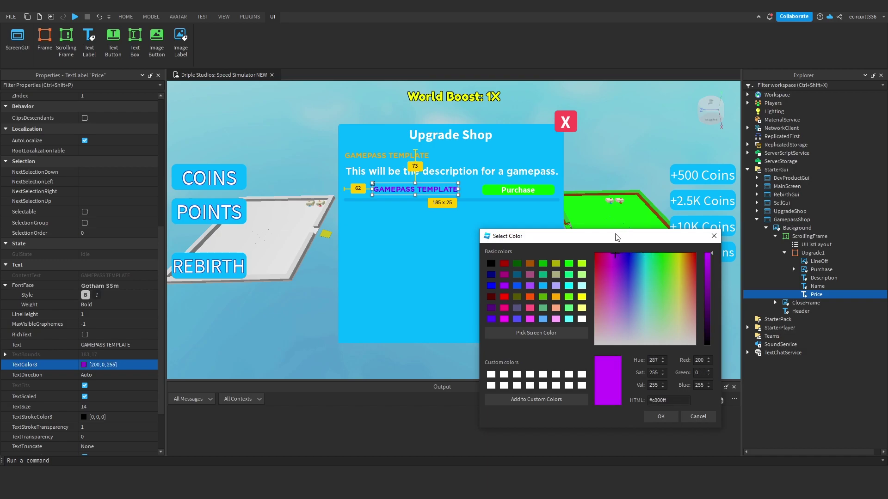
pyautogui.click(660, 416)
# Set the text of Upgrade1's Price label to "100 ROBUX"
pyautogui.click(106, 346)
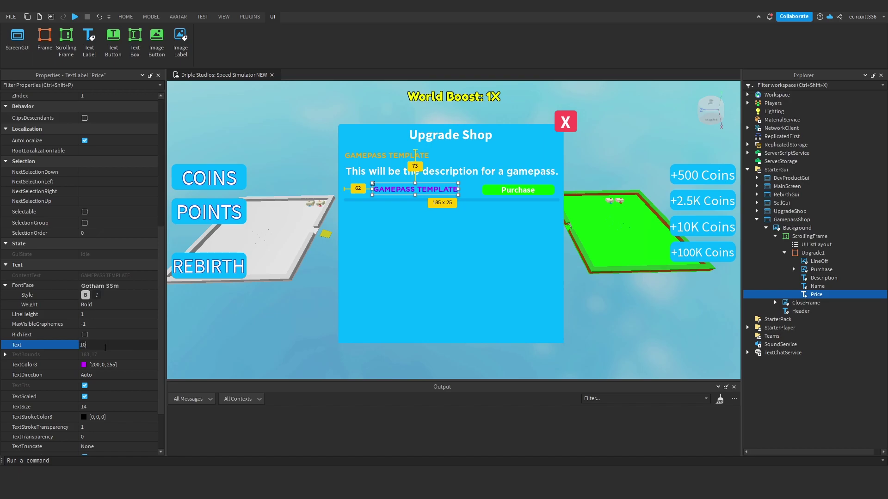
pyautogui.write('100 Robux')
pyautogui.press('Return')
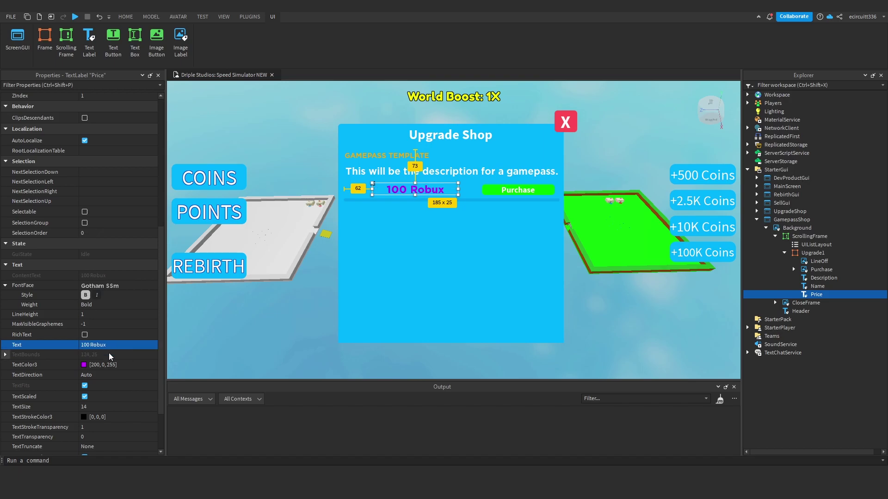
pyautogui.keyDown('shift'); pyautogui.click(776, 186); pyautogui.keyUp('shift')
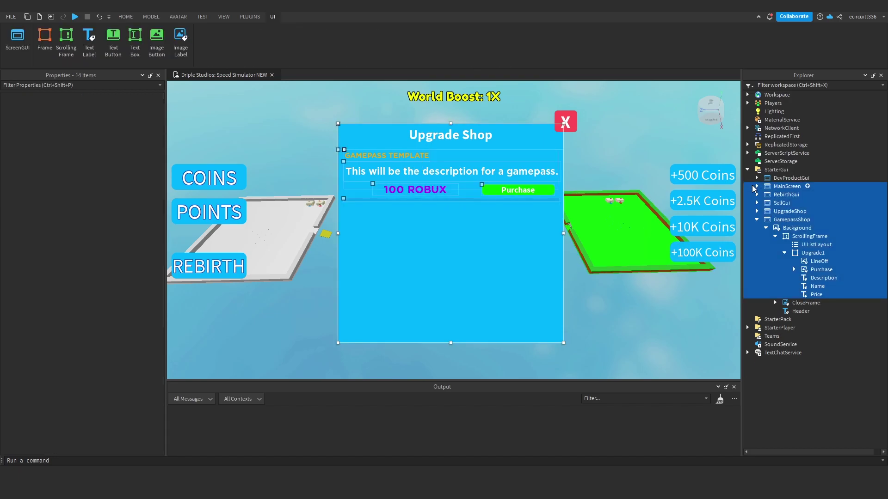
pyautogui.click(776, 187)
pyautogui.click(699, 159)
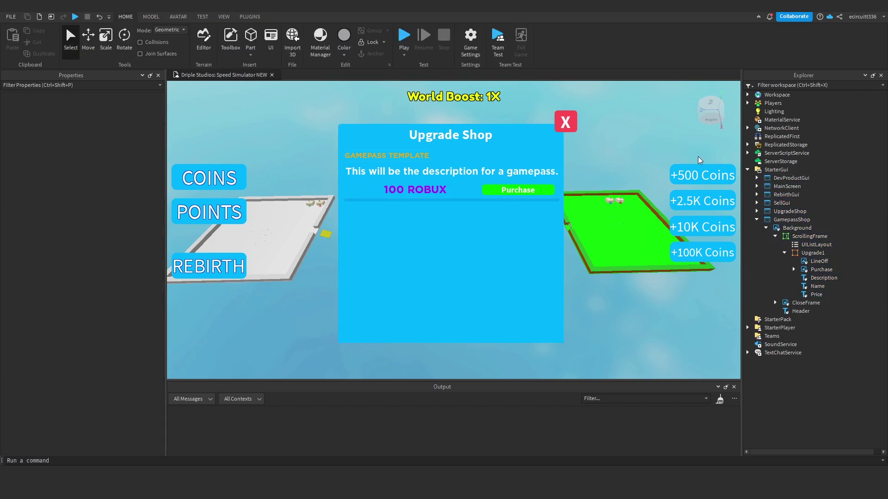
# Delete the Text local script from the TextButton inside Upgrade1's Purchase image
pyautogui.doubleClick(786, 269)
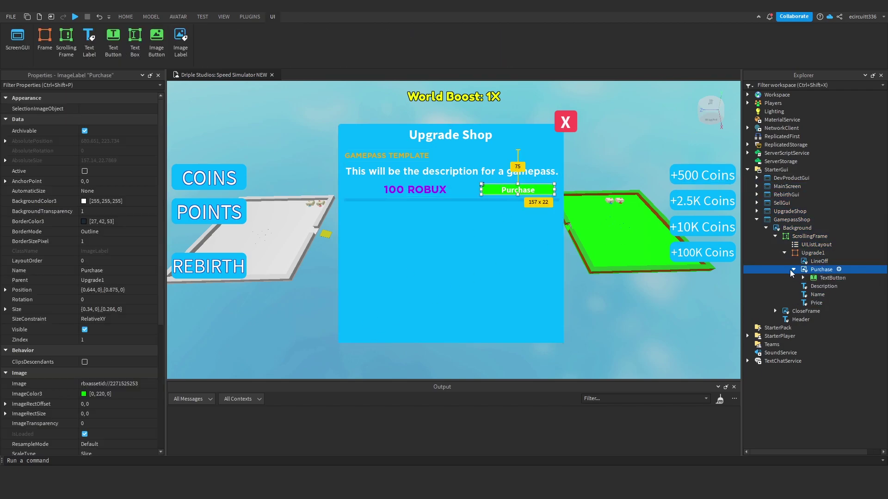
pyautogui.click(803, 278)
pyautogui.click(840, 286)
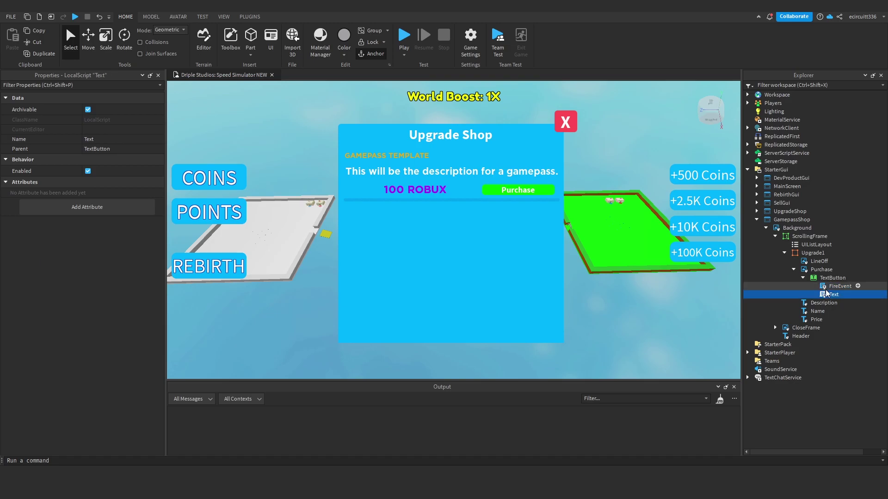
pyautogui.click(831, 294)
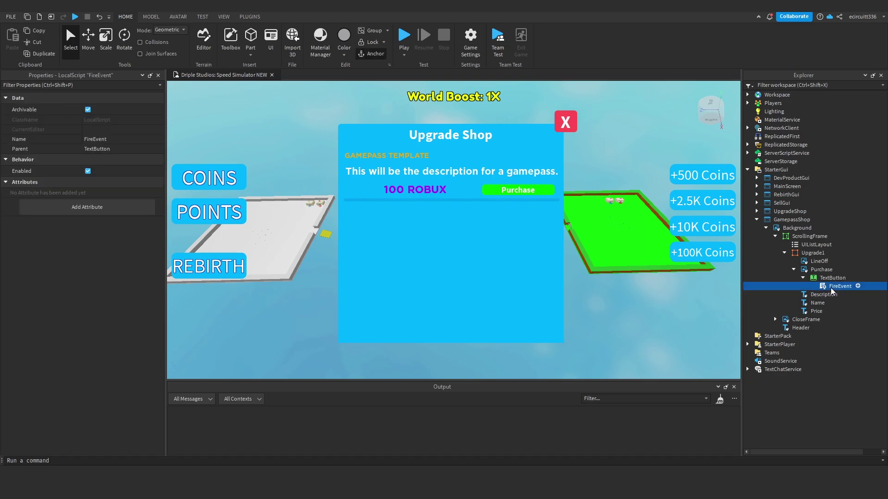
pyautogui.click(784, 253)
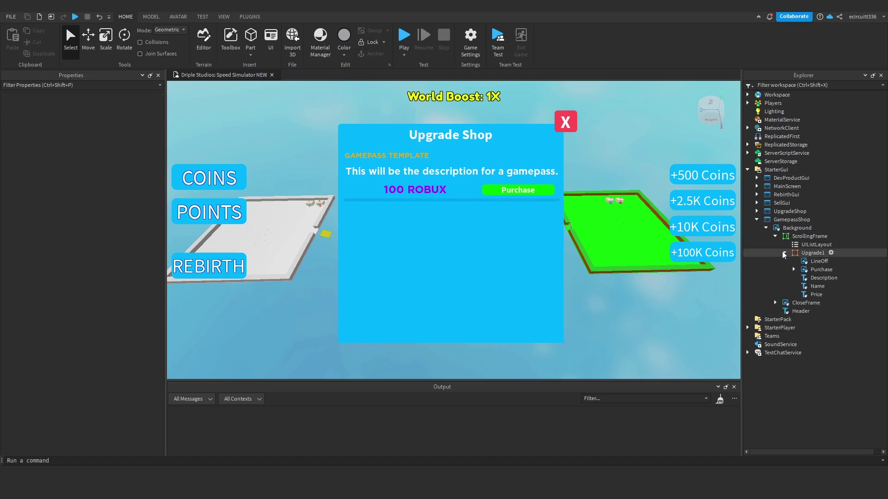
pyautogui.click(787, 252)
pyautogui.click(775, 237)
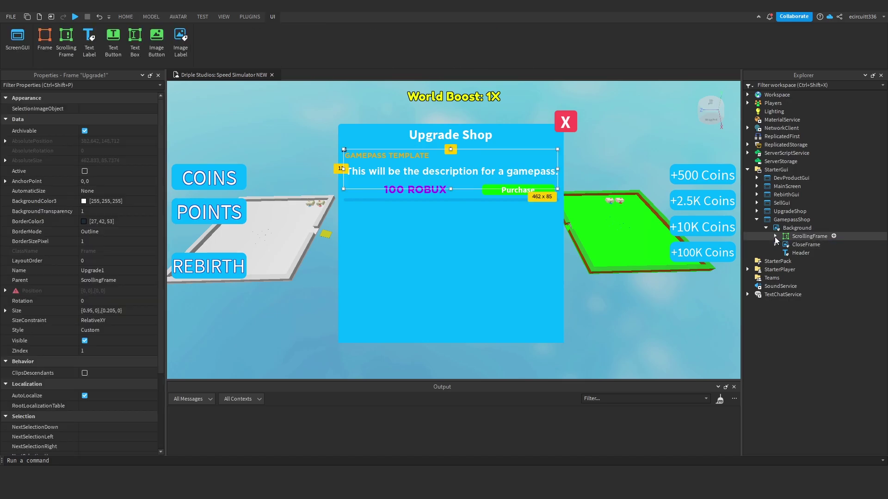
# Add a new TextButton to the GamepassShop GUI and name it OpenShop
pyautogui.click(789, 228)
pyautogui.click(786, 220)
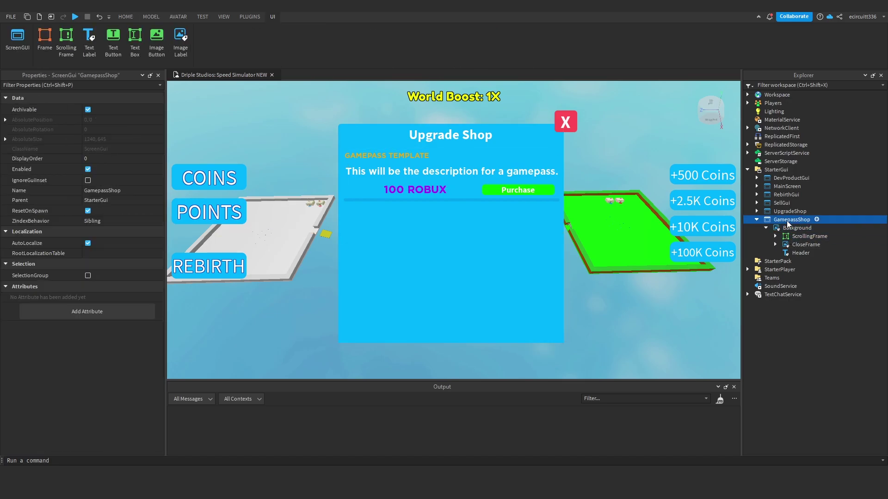
pyautogui.click(816, 220)
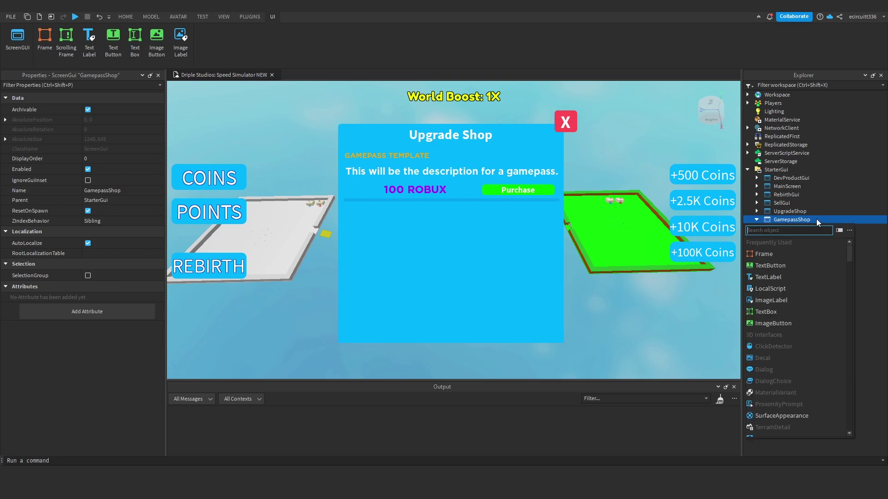
pyautogui.write('text')
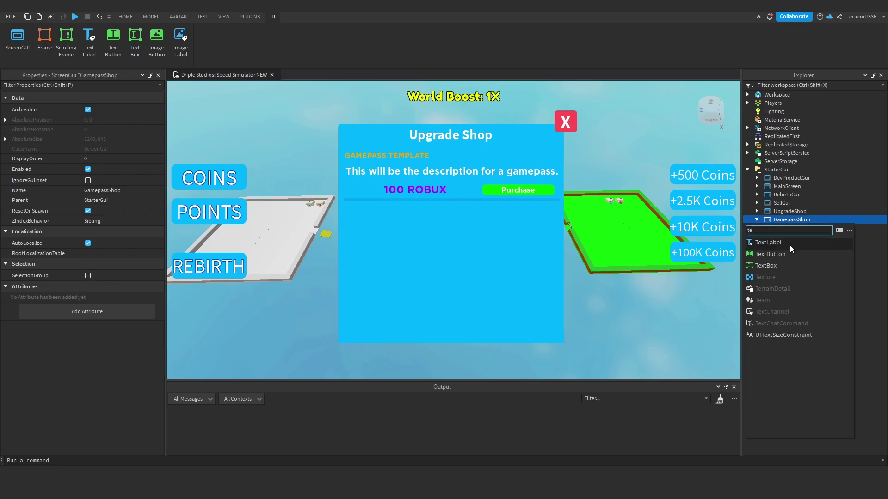
pyautogui.click(788, 253)
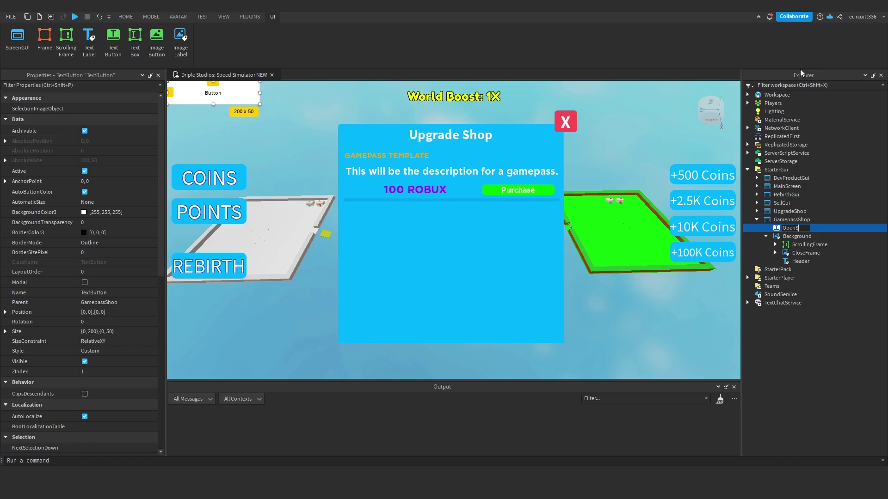
pyautogui.click(814, 228)
pyautogui.click(789, 221)
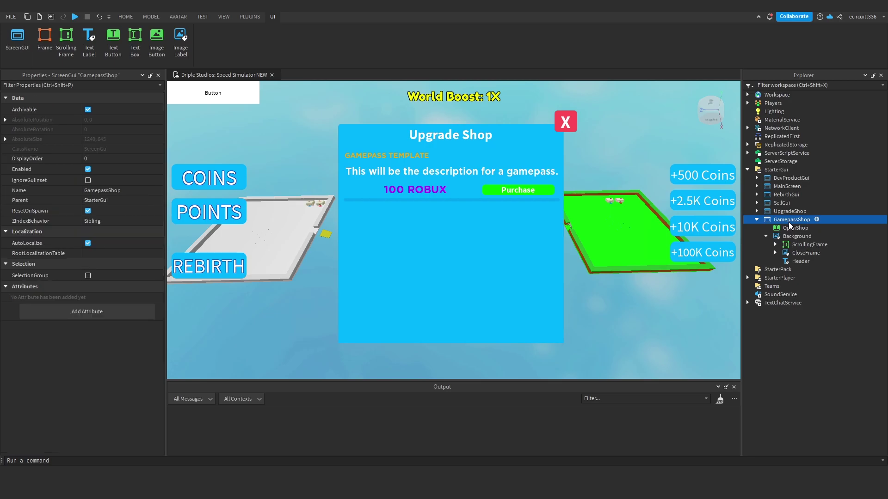
pyautogui.click(791, 228)
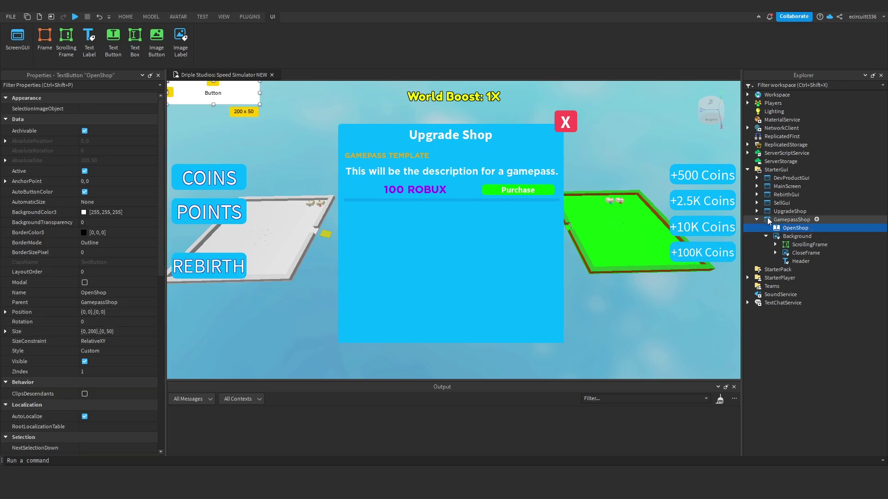
# Duplicate RebirthGui's OpenRebirth button into GamepassShop and delete the blank OpenShop button there
pyautogui.click(757, 194)
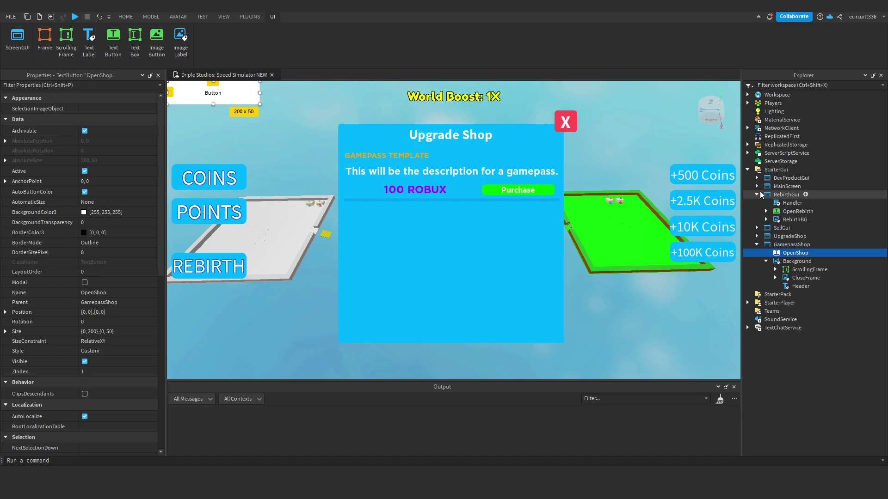
pyautogui.click(782, 213)
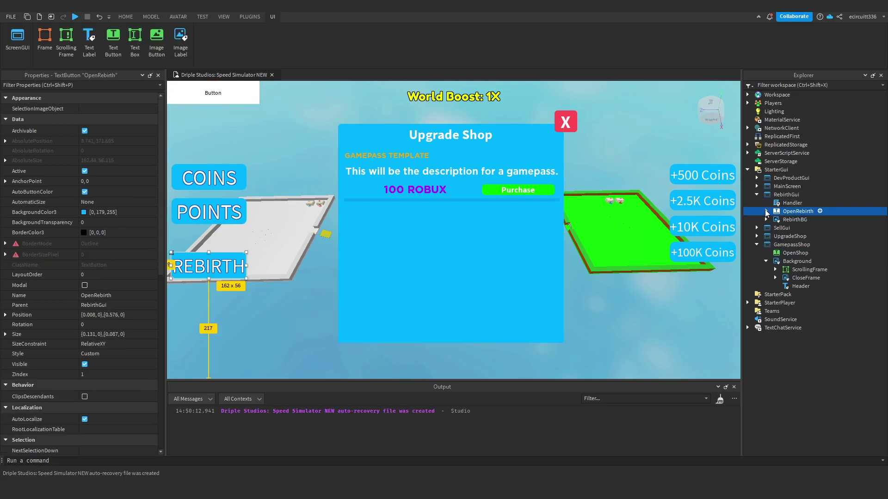
pyautogui.hotkey('ctrl', 'd')
pyautogui.moveTo(786, 221); pyautogui.dragTo(796, 254)
pyautogui.click(756, 195)
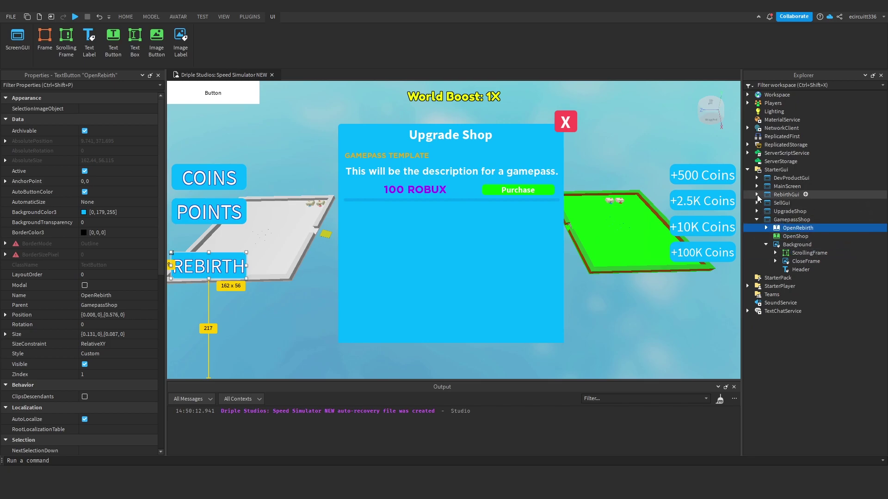
pyautogui.click(791, 236)
pyautogui.press('Delete')
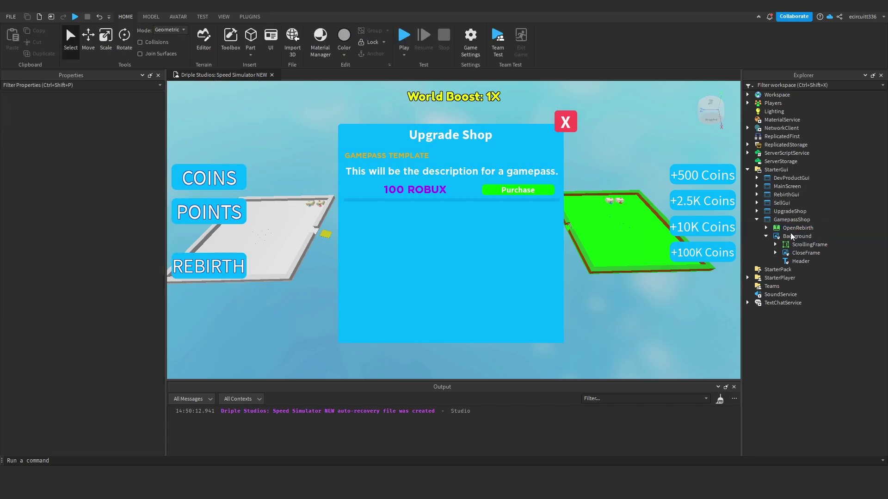
# Rename the OpenRebirth copy in GamepassShop as OpenShop
pyautogui.rightClick(794, 229)
pyautogui.click(823, 69)
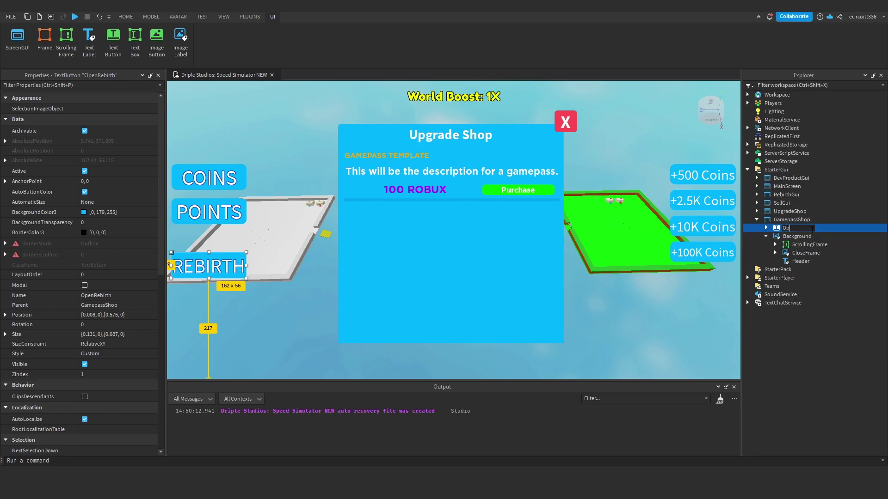
pyautogui.write('OpenShop')
pyautogui.press('Return')
# Open the LocalScript inside the OpenShop button to review its click handler
pyautogui.click(766, 228)
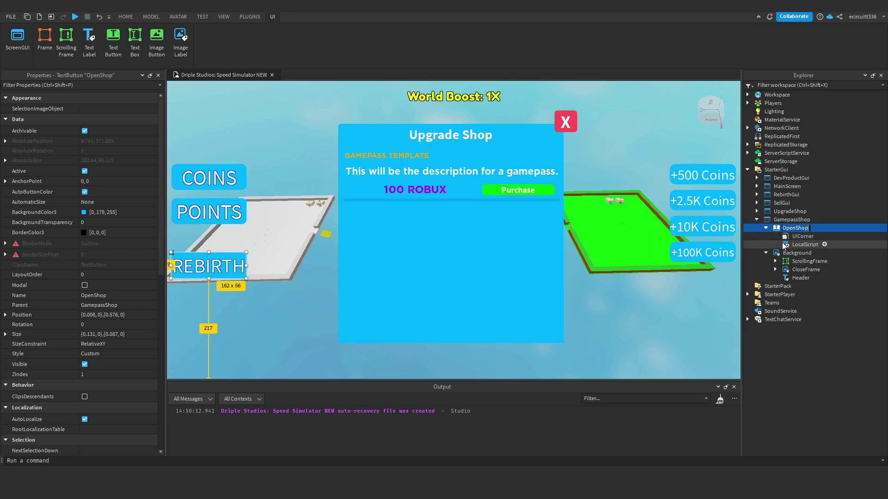
pyautogui.click(766, 253)
pyautogui.click(789, 245)
pyautogui.doubleClick(789, 245)
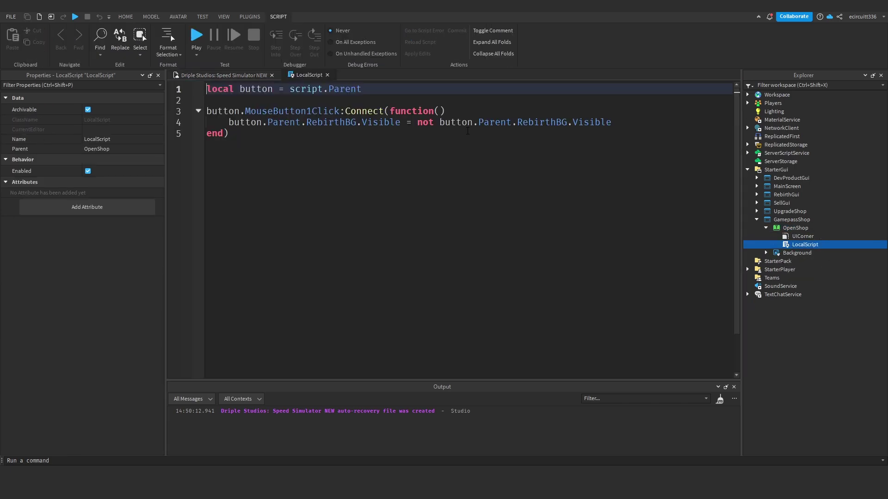
# Shrink the OpenShop button to about 113 x 39 and place it centered just below the original REBIRTH button
pyautogui.click(261, 76)
pyautogui.click(788, 229)
pyautogui.moveTo(238, 264); pyautogui.dragTo(210, 303)
pyautogui.hotkey('ctrl', 'z')
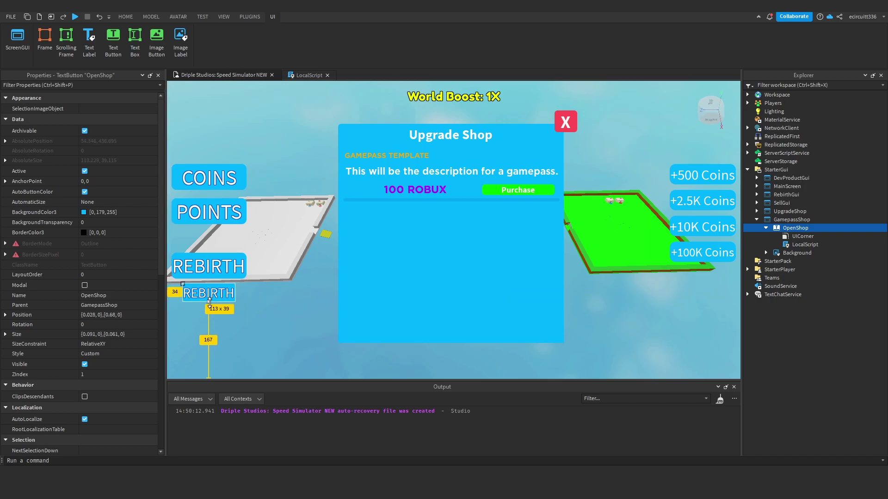
pyautogui.hotkey('ctrl', 'z')
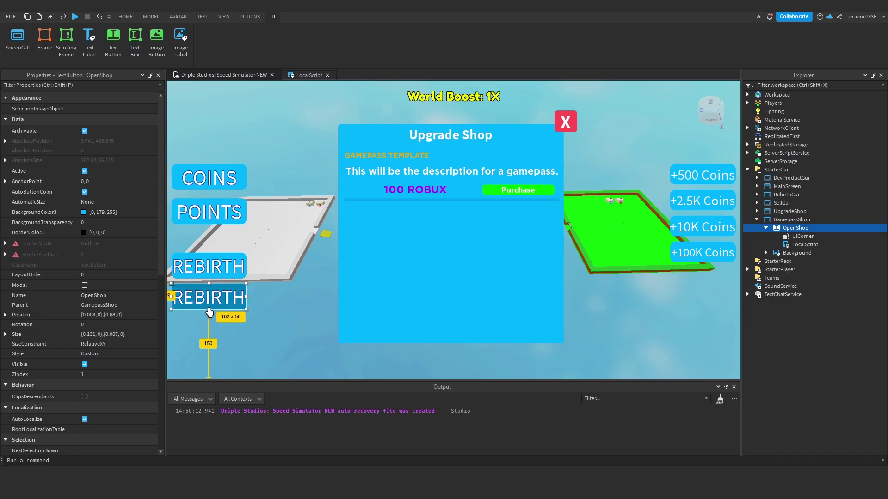
pyautogui.hotkey('ctrl', 'y')
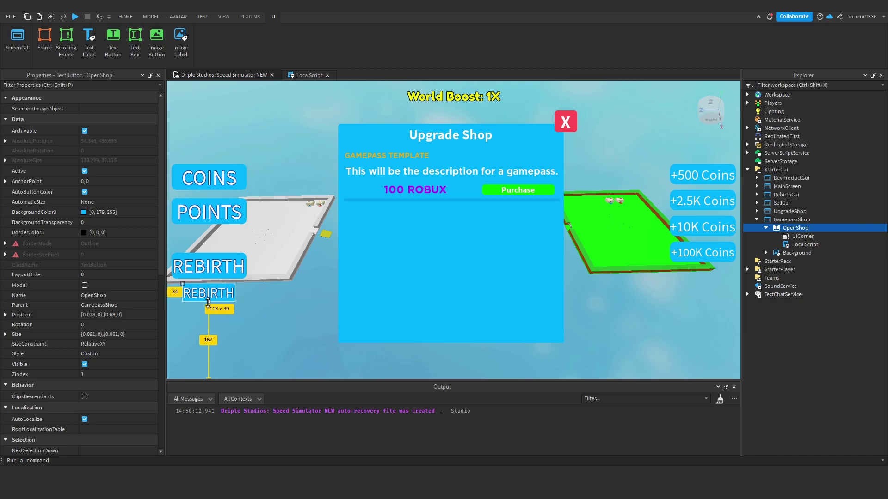
pyautogui.moveTo(208, 297); pyautogui.dragTo(208, 304)
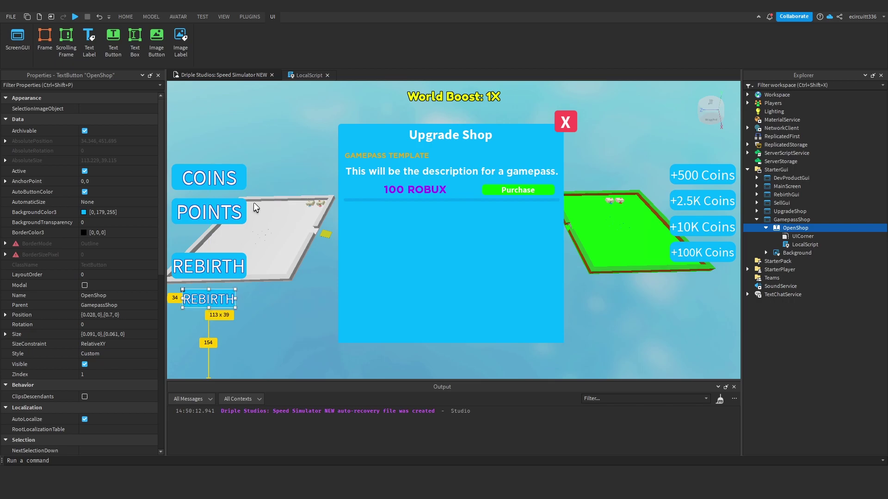
pyautogui.click(277, 159)
pyautogui.moveTo(278, 159); pyautogui.dragTo(273, 156, button='right')
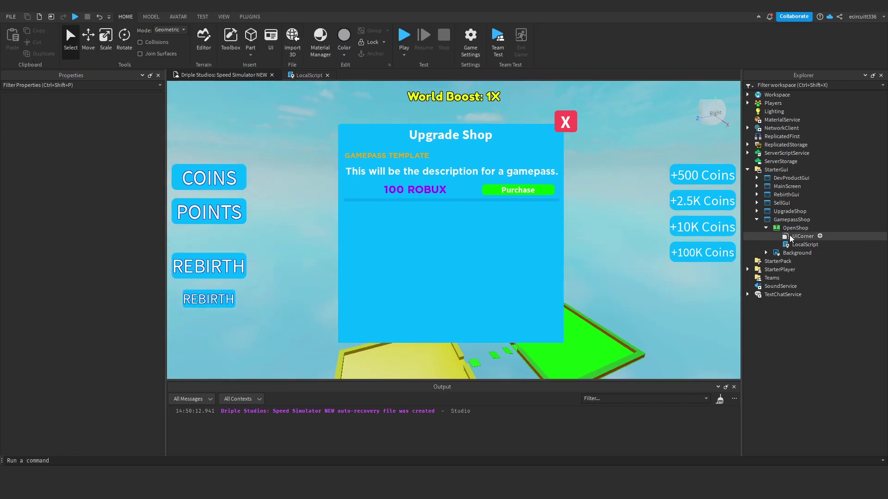
# Set the OpenShop button's text to "GAMEPASSES"
pyautogui.click(796, 245)
pyautogui.click(794, 228)
pyautogui.scroll(-10, 106, 333)
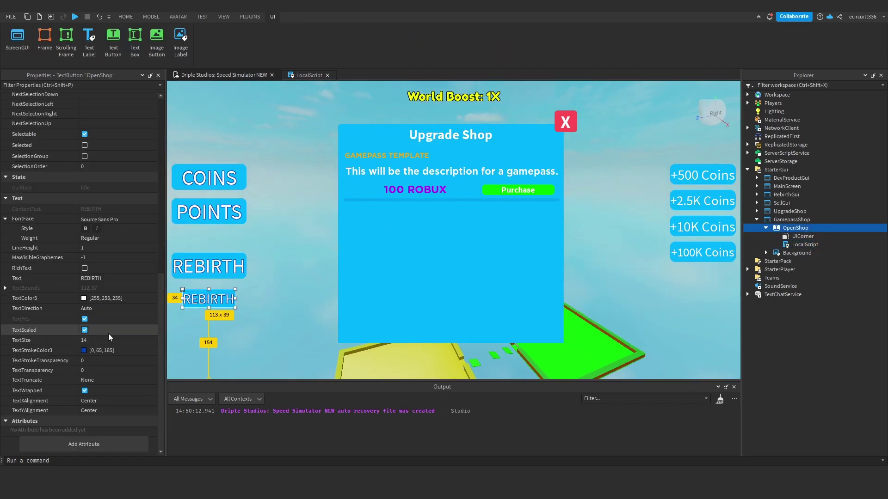
pyautogui.click(105, 278)
pyautogui.write('GAMEPASS')
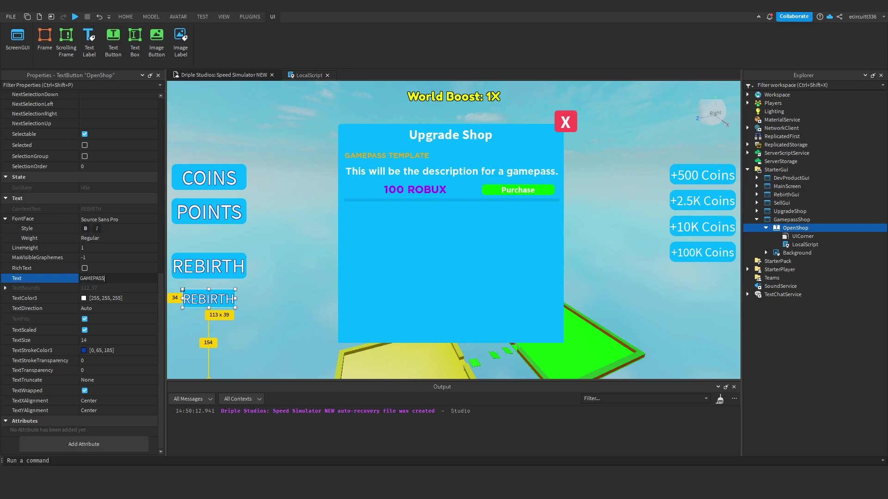
pyautogui.write('ES')
pyautogui.press('Return')
pyautogui.click(340, 270)
pyautogui.click(322, 275)
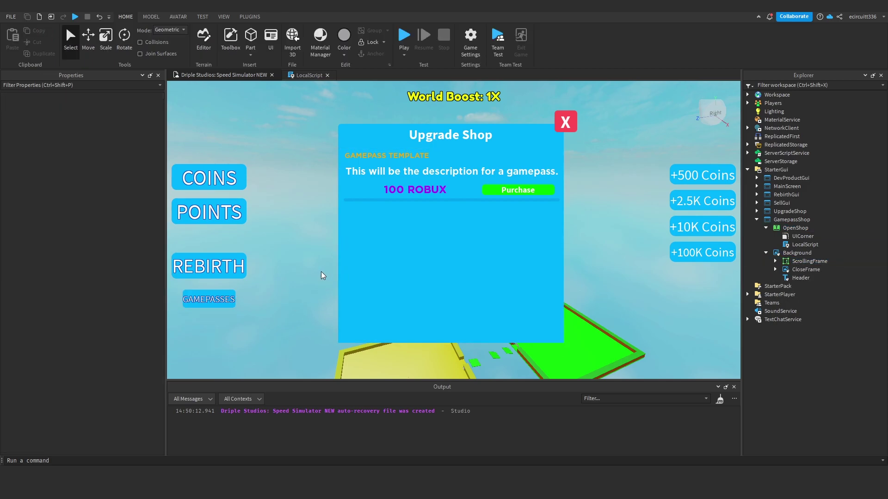
pyautogui.moveTo(323, 276); pyautogui.dragTo(309, 272, button='right')
# In the OpenShop button's LocalScript, add a line below the button variable: local background = button.Parent:WaitForChild("Background")
pyautogui.click(804, 244)
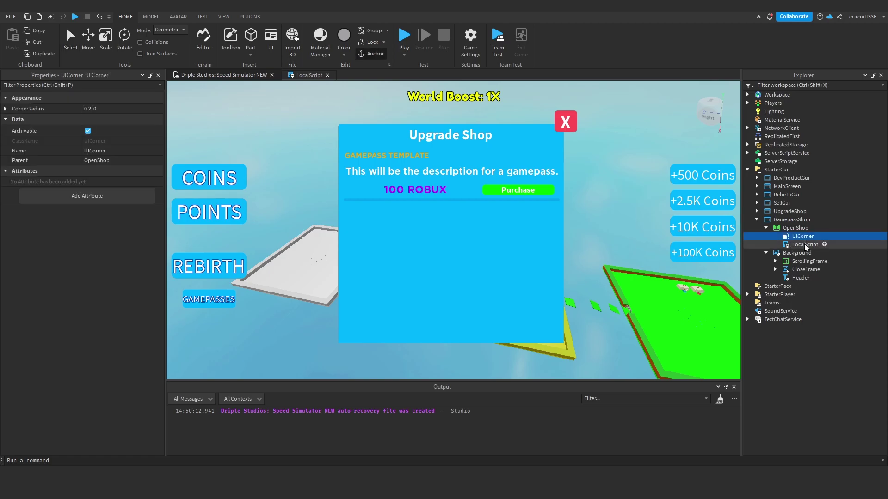
pyautogui.doubleClick(805, 246)
pyautogui.moveTo(277, 133); pyautogui.dragTo(487, 88)
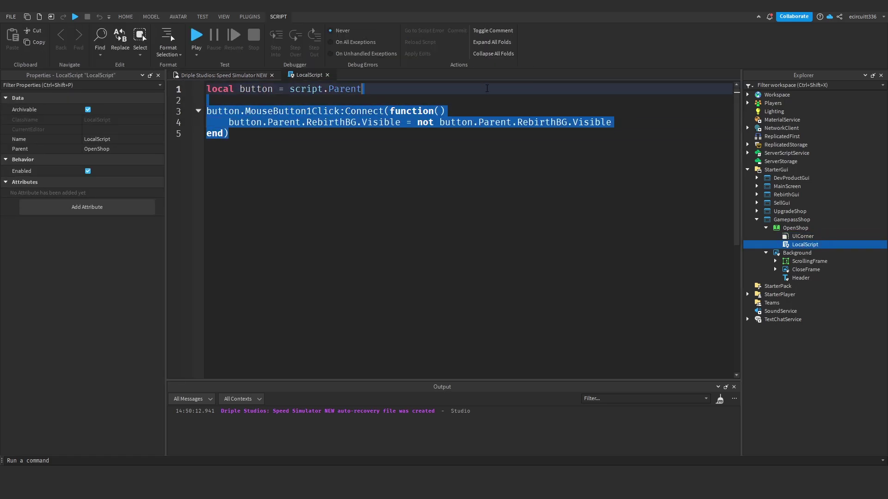
pyautogui.click(487, 88)
pyautogui.press('Return')
pyautogui.write('loc')
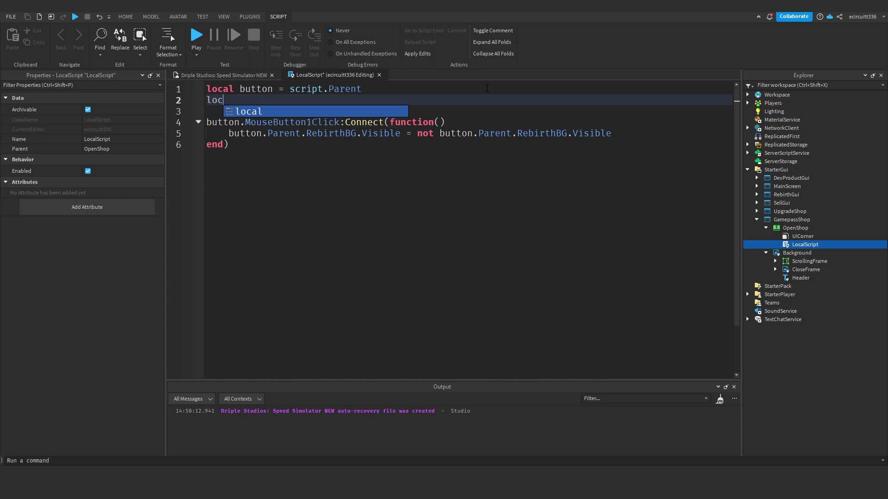
pyautogui.write('al backgroun')
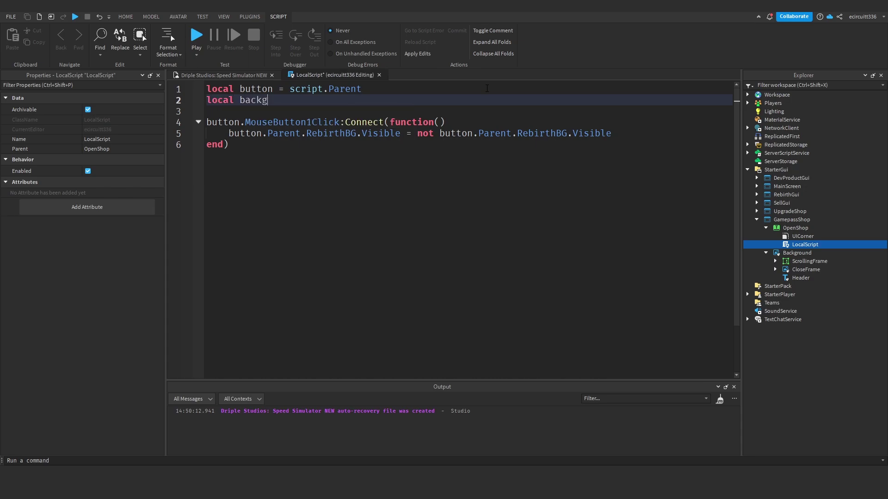
pyautogui.press('BackSpace')
pyautogui.press('BackSpace')
pyautogui.press('BackSpace')
pyautogui.press('BackSpace')
pyautogui.write('round = button.Parent.')
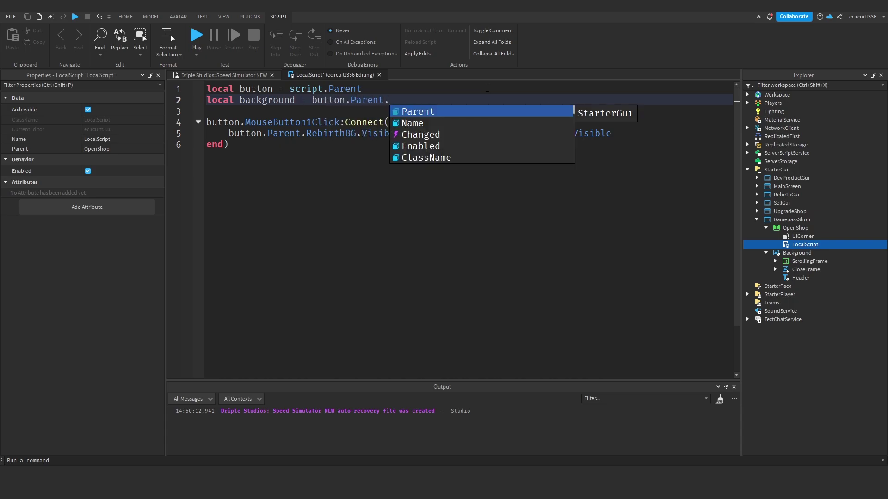
pyautogui.press('BackSpace')
pyautogui.write(':WaitForChild("Background")')
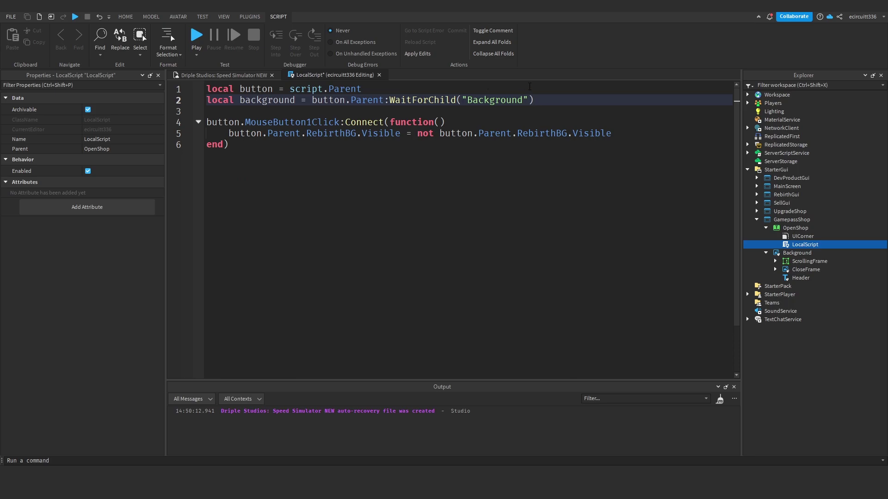
pyautogui.moveTo(539, 103); pyautogui.dragTo(198, 100)
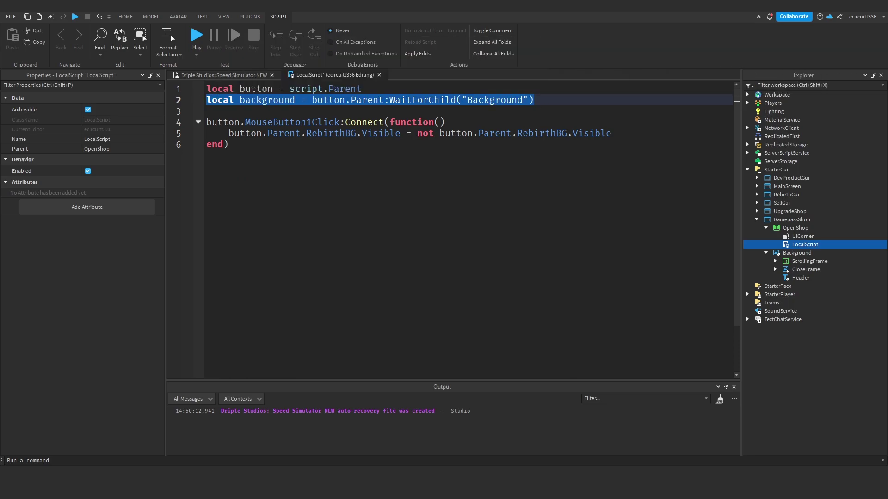
pyautogui.click(528, 85)
# Rewrite the click handler's toggle line as background.Visible = not background.Visible and close the script
pyautogui.moveTo(229, 134); pyautogui.dragTo(409, 135)
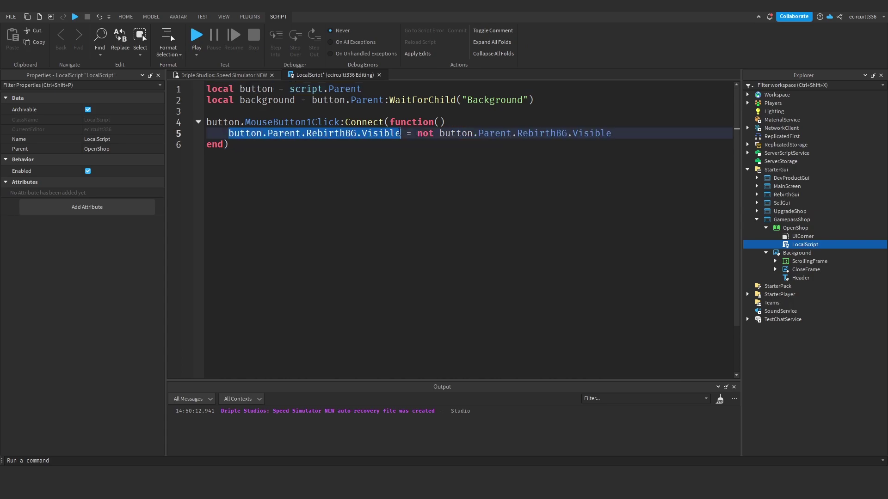
pyautogui.write('background.V')
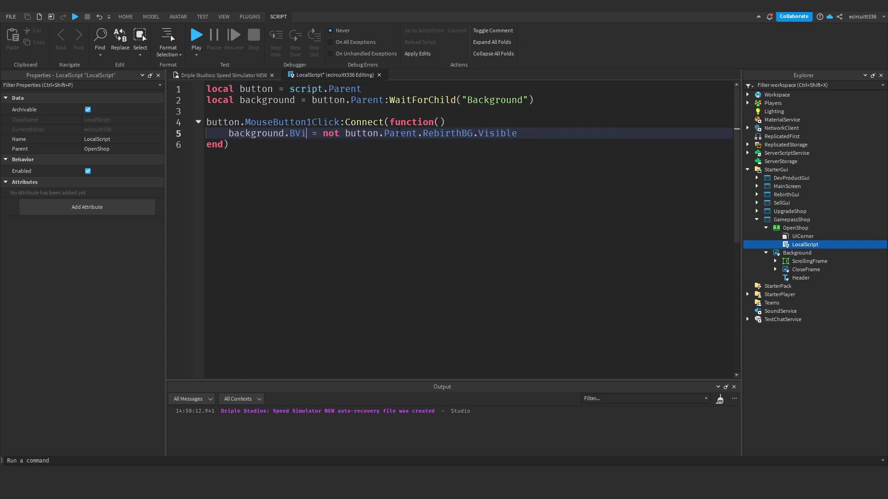
pyautogui.press('Tab')
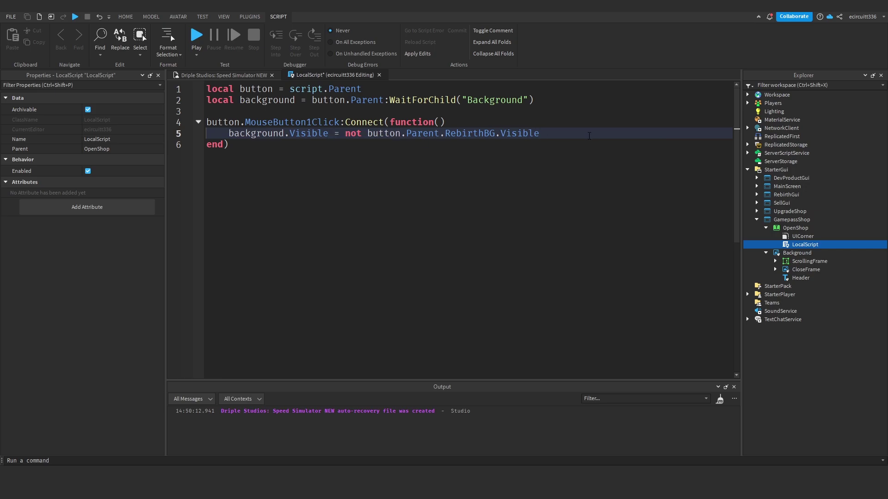
pyautogui.moveTo(589, 136); pyautogui.dragTo(368, 134)
pyautogui.write('background')
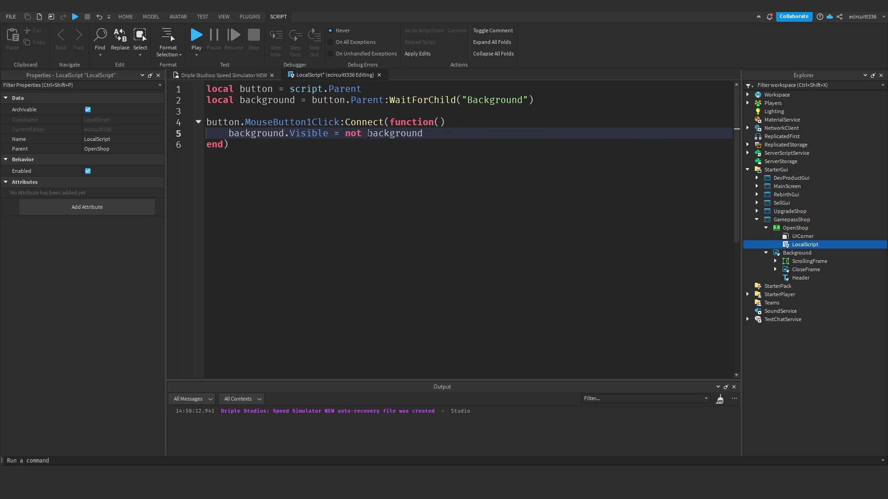
pyautogui.write('.Vis')
pyautogui.press('Tab')
pyautogui.click(378, 74)
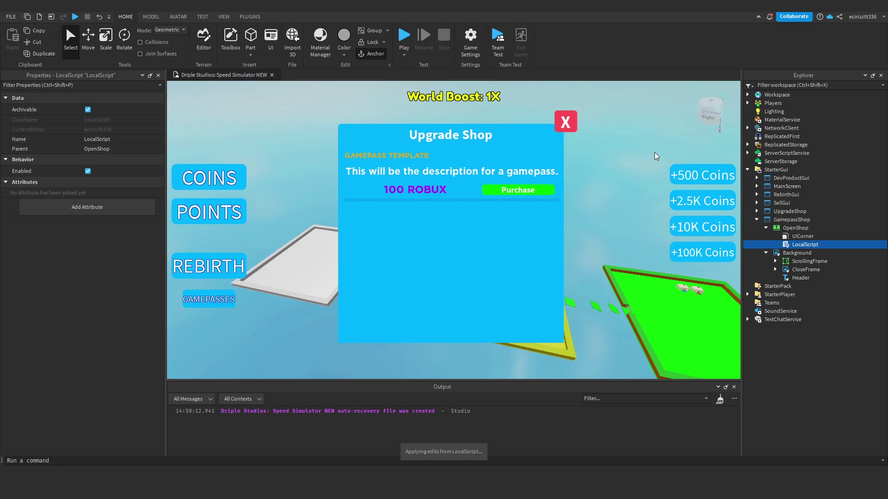
# Open the LocalScript of the TextButton inside CloseFrame in the GamepassShop's Background
pyautogui.click(766, 228)
pyautogui.click(774, 244)
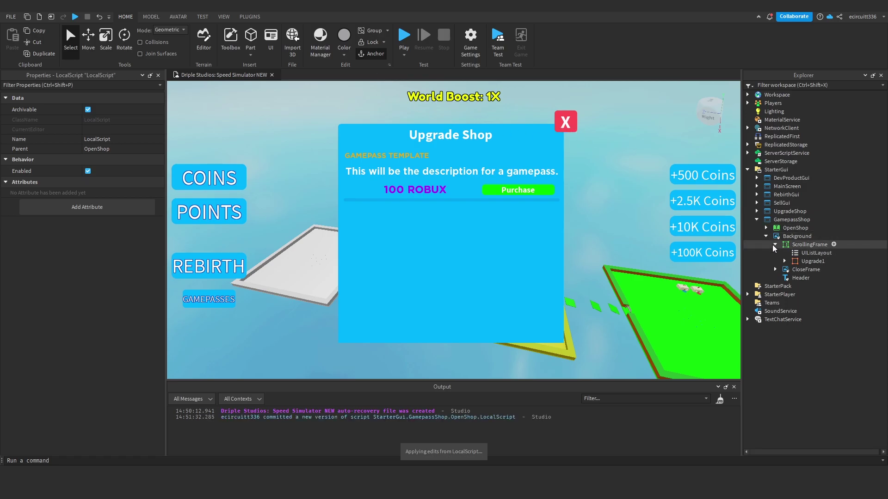
pyautogui.click(775, 244)
pyautogui.click(775, 253)
pyautogui.click(788, 255)
pyautogui.click(784, 261)
pyautogui.doubleClick(805, 270)
pyautogui.click(496, 184)
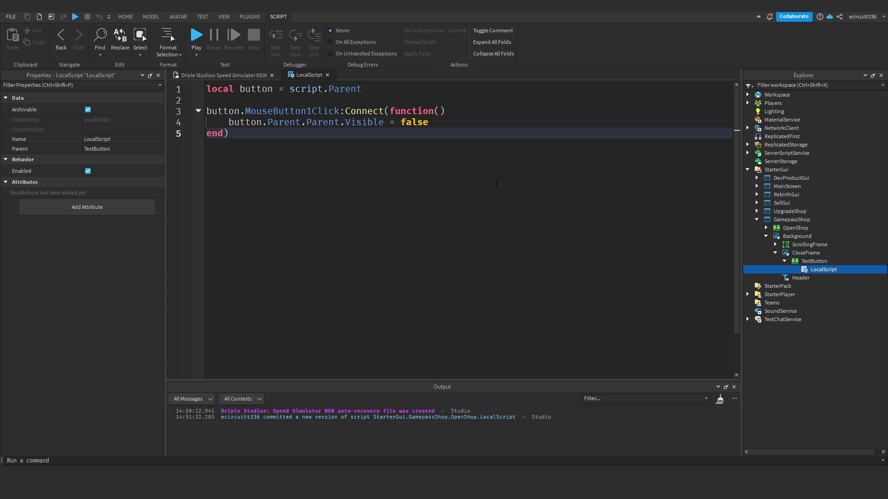
# Add a line below the button variable in the close button's script: local background = button.Parent.Parent
pyautogui.click(379, 89)
pyautogui.press('Return')
pyautogui.write('local')
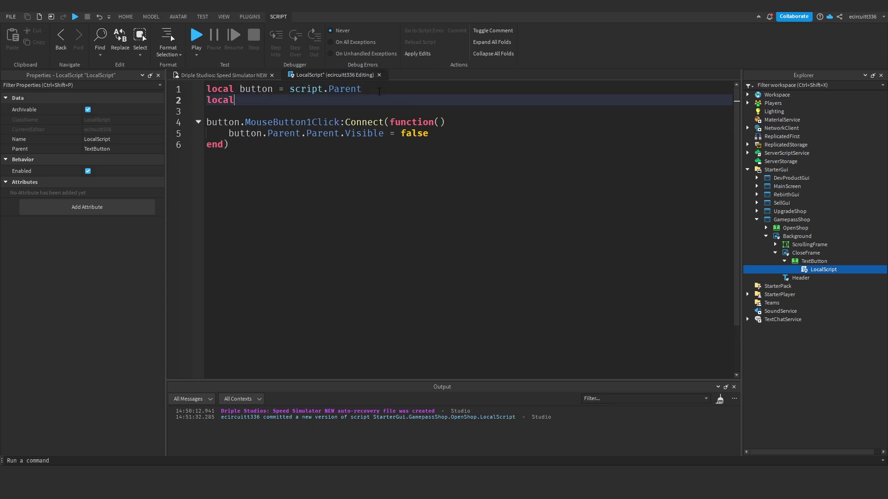
pyautogui.write(' backgrou')
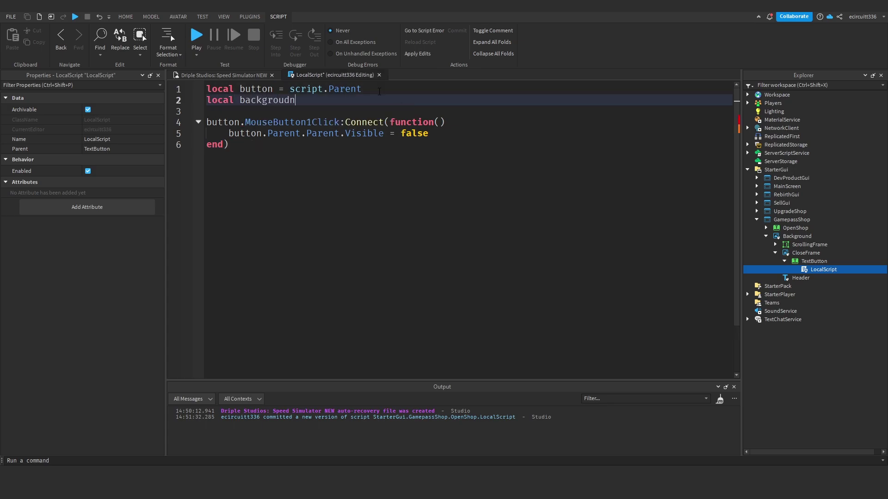
pyautogui.write('nd = button.Parent.P')
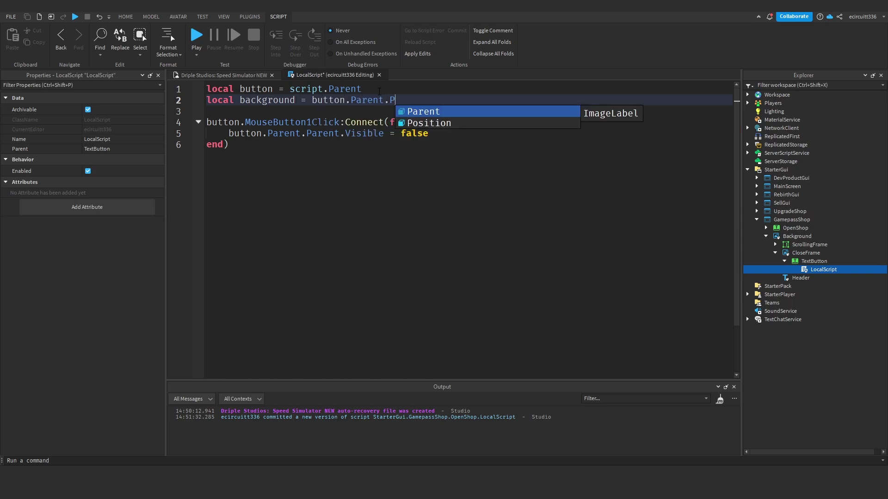
pyautogui.press('Tab')
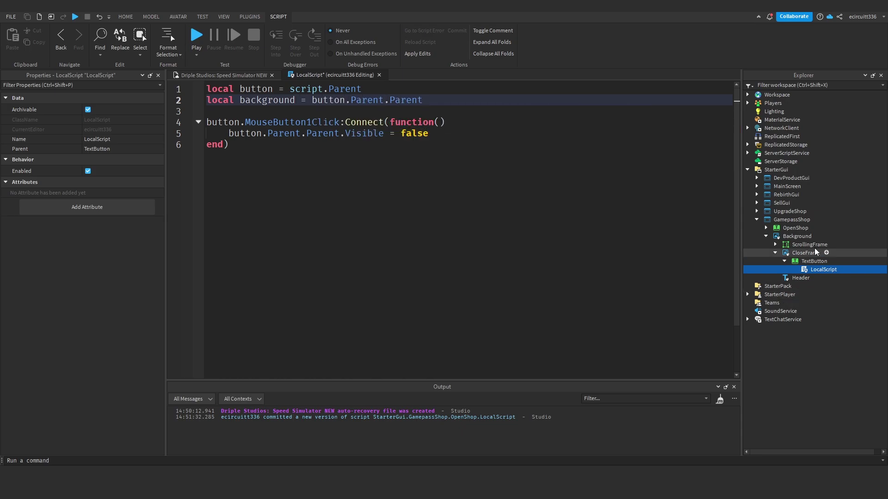
pyautogui.click(368, 153)
# Change the close button's click handler line to background.Visible = false and close the script
pyautogui.moveTo(432, 134); pyautogui.dragTo(284, 134)
pyautogui.click(301, 134)
pyautogui.moveTo(229, 134); pyautogui.dragTo(340, 133)
pyautogui.write('bac')
pyautogui.press('Tab')
pyautogui.click(340, 146)
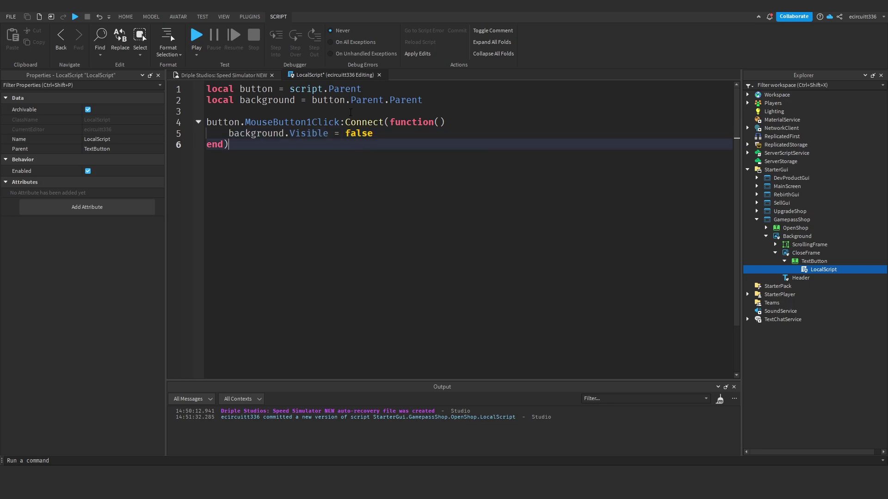
pyautogui.click(379, 75)
# Collapse the GamepassShop's Background hierarchy and turn off the Background's Visible property so the shop starts hidden
pyautogui.click(784, 261)
pyautogui.click(775, 253)
pyautogui.click(766, 237)
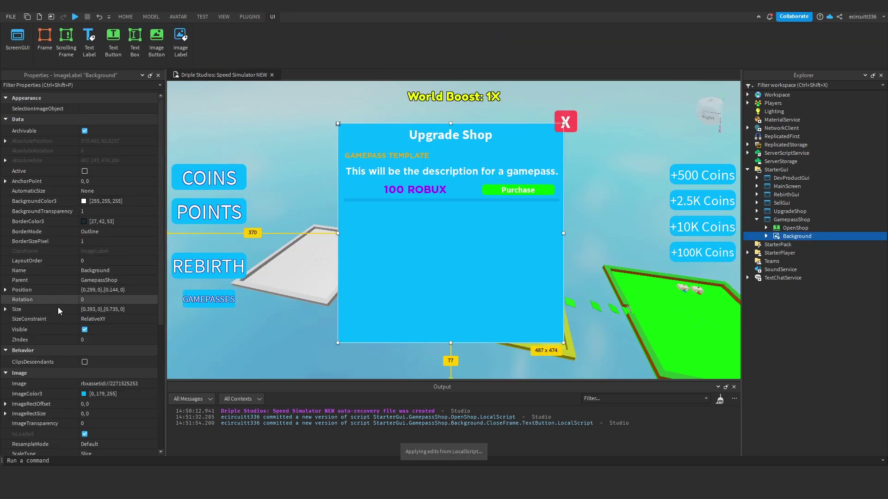
pyautogui.click(84, 330)
pyautogui.click(286, 139)
# Playtest opening and closing the shop with the GAMEPASSES and X buttons, stop the test and clear the output
pyautogui.click(203, 17)
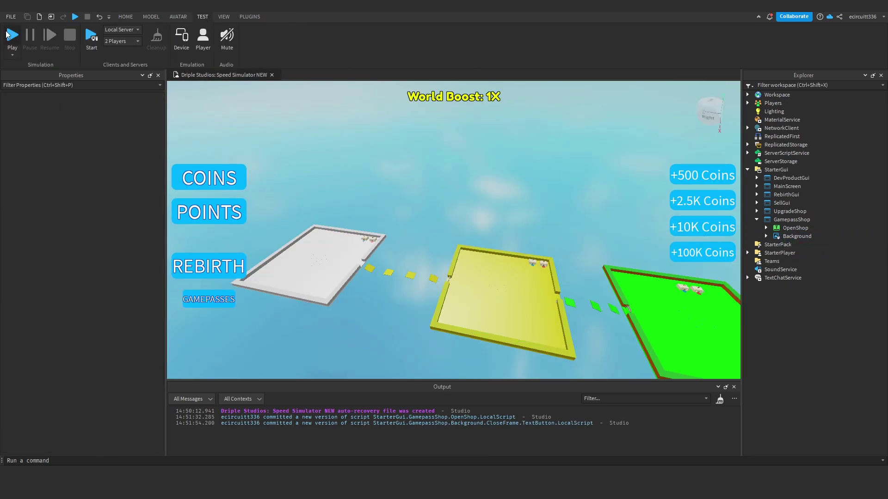
pyautogui.click(12, 35)
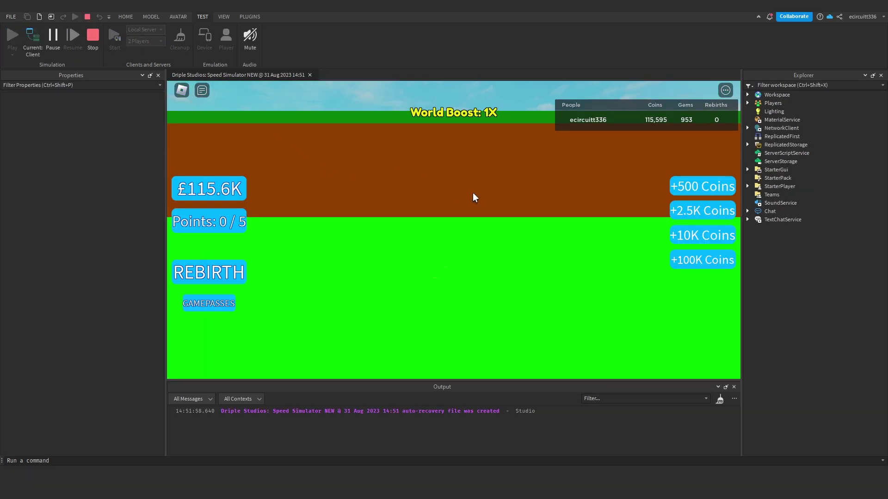
pyautogui.click(218, 305)
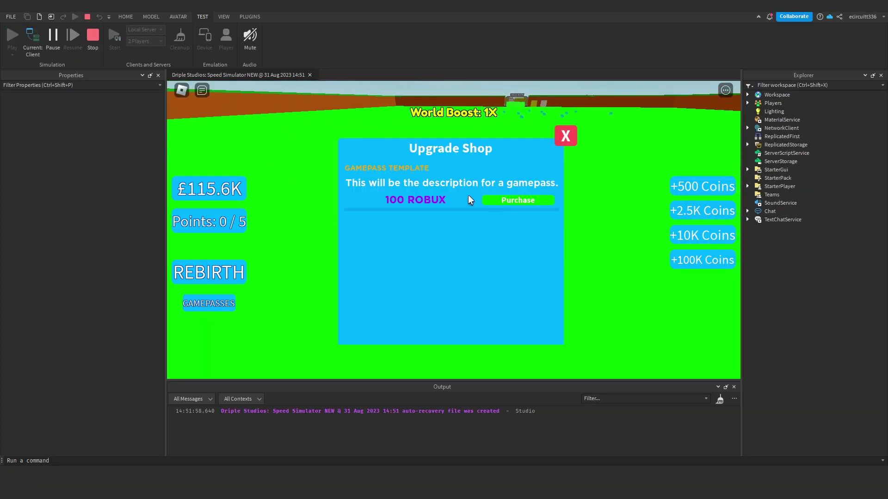
pyautogui.click(561, 142)
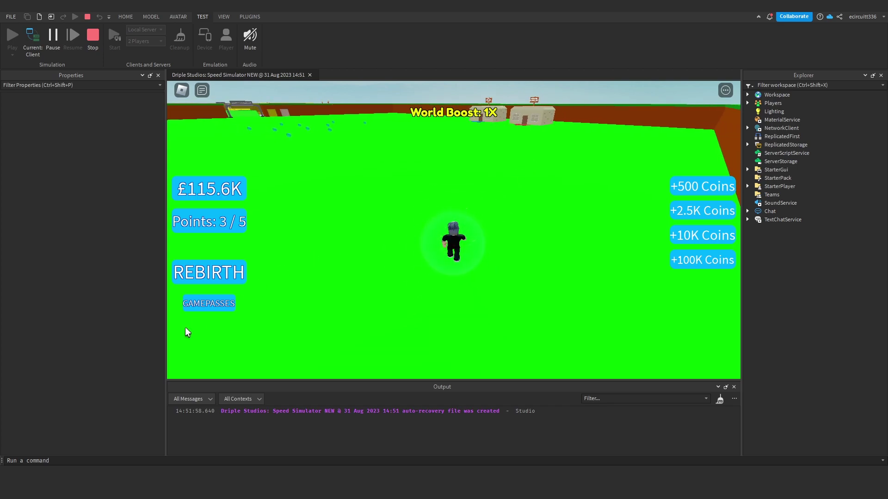
pyautogui.click(209, 304)
pyautogui.click(563, 138)
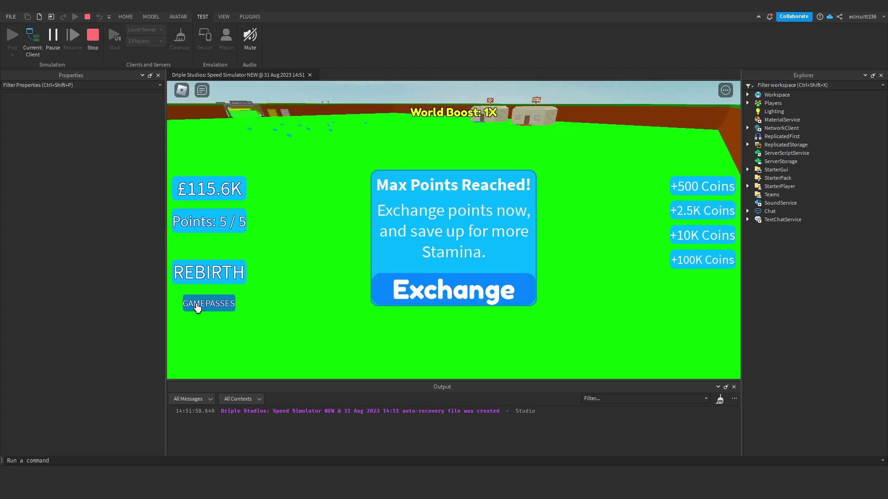
pyautogui.click(203, 306)
pyautogui.click(204, 306)
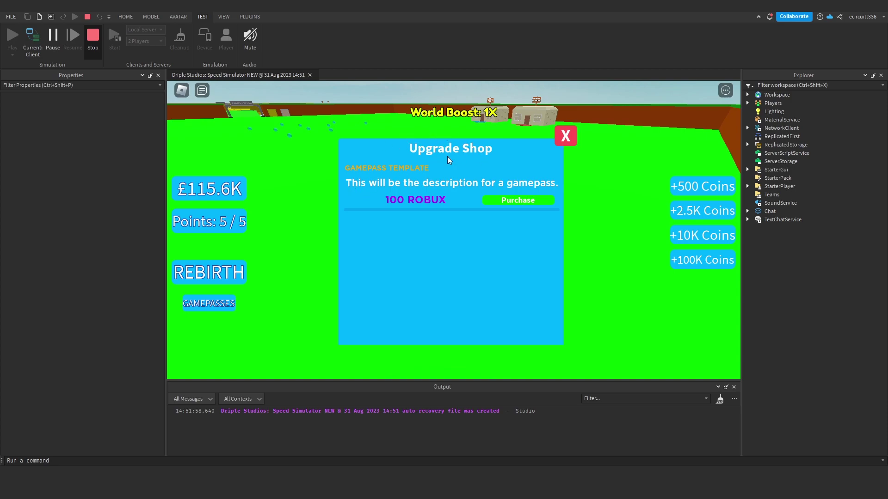
pyautogui.hotkey('shift', 'F5')
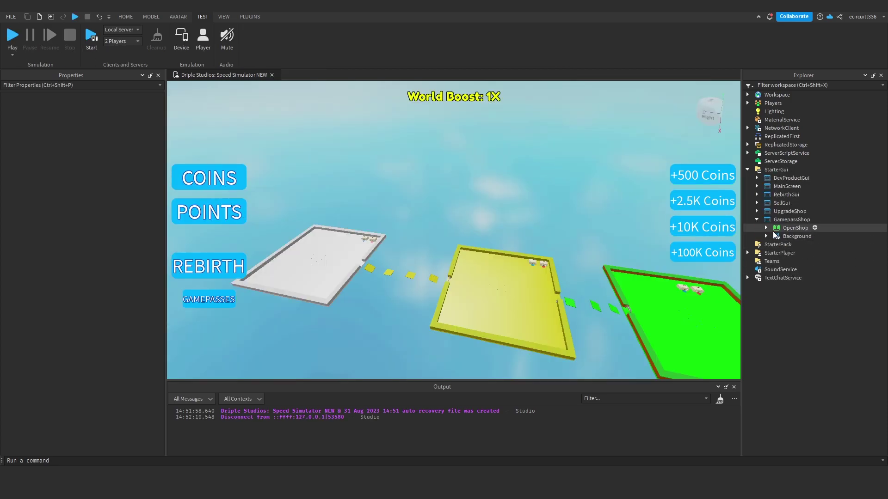
pyautogui.click(720, 399)
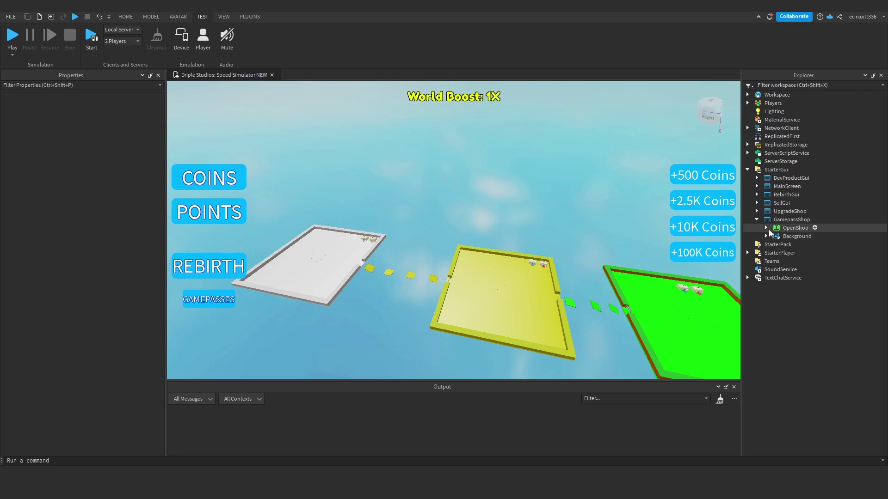
# Set the text of the Header label in the GamepassShop's Background to "Gamepass Shop"
pyautogui.click(765, 236)
pyautogui.click(774, 244)
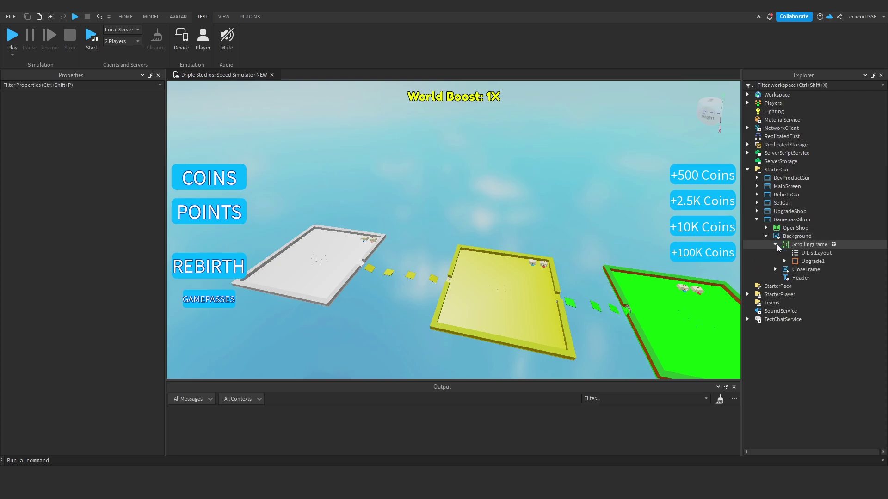
pyautogui.click(775, 244)
pyautogui.click(797, 261)
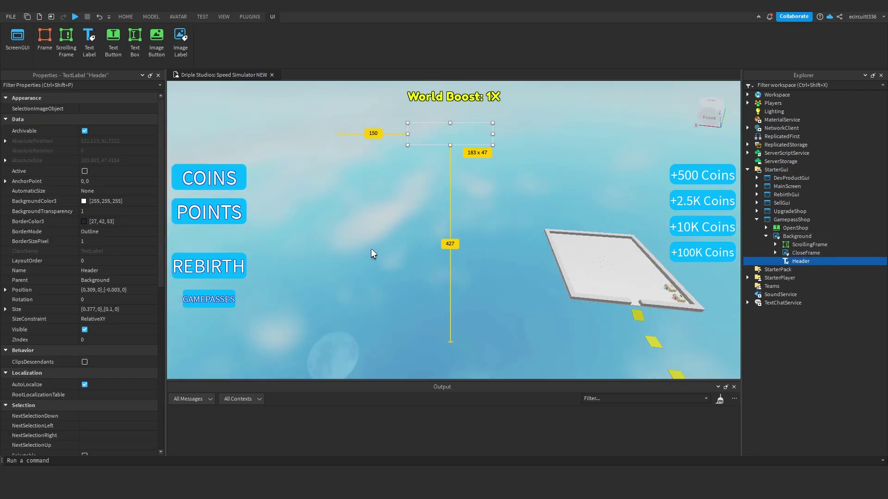
pyautogui.scroll(-10, 107, 314)
pyautogui.click(87, 278)
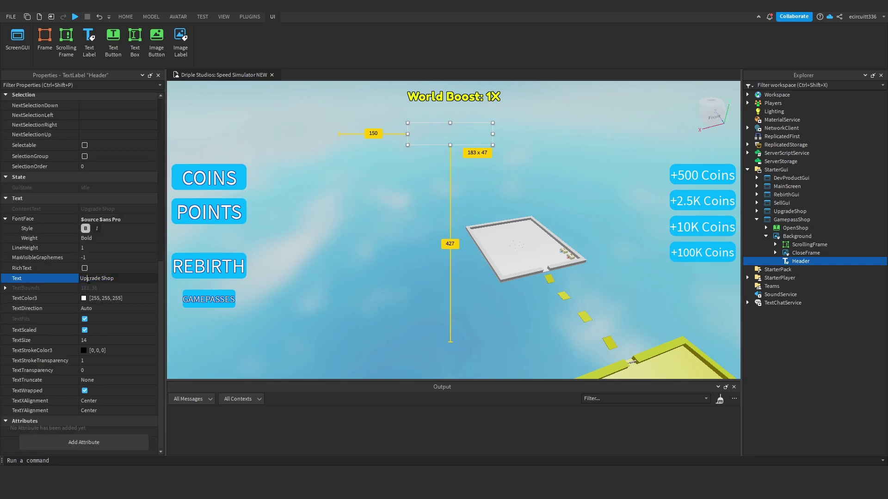
pyautogui.doubleClick(87, 278)
pyautogui.write('Gamepass')
pyautogui.press('Return')
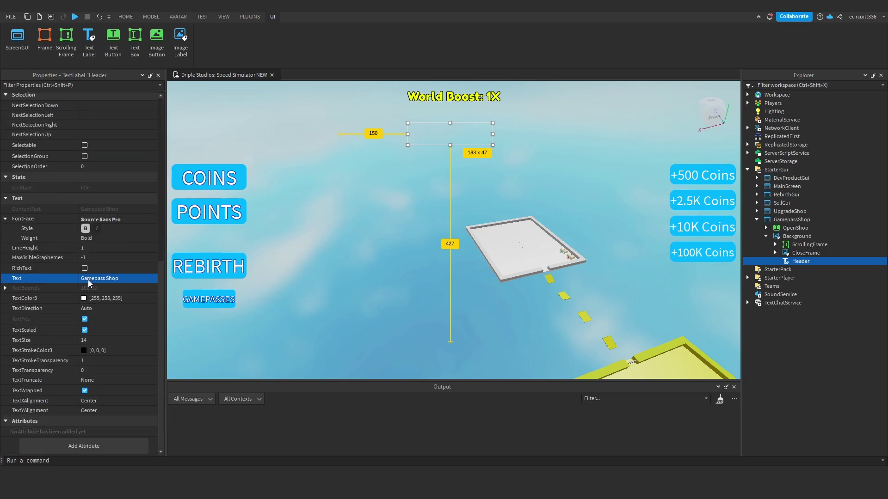
pyautogui.click(381, 163)
# Playtest the game again, open the shop with the GAMEPASSES button and hide the player list to check the new header
pyautogui.click(203, 17)
pyautogui.click(12, 36)
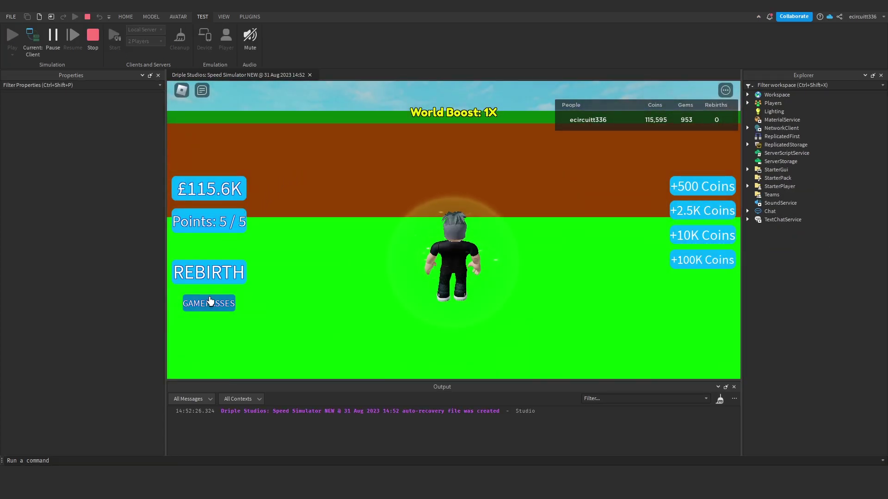
pyautogui.click(219, 307)
pyautogui.moveTo(505, 224); pyautogui.dragTo(554, 218, button='right')
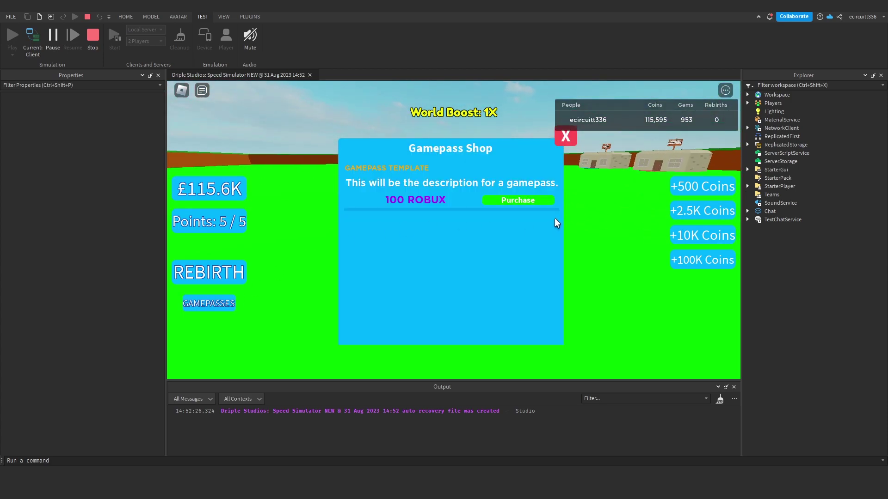
pyautogui.press('Tab')
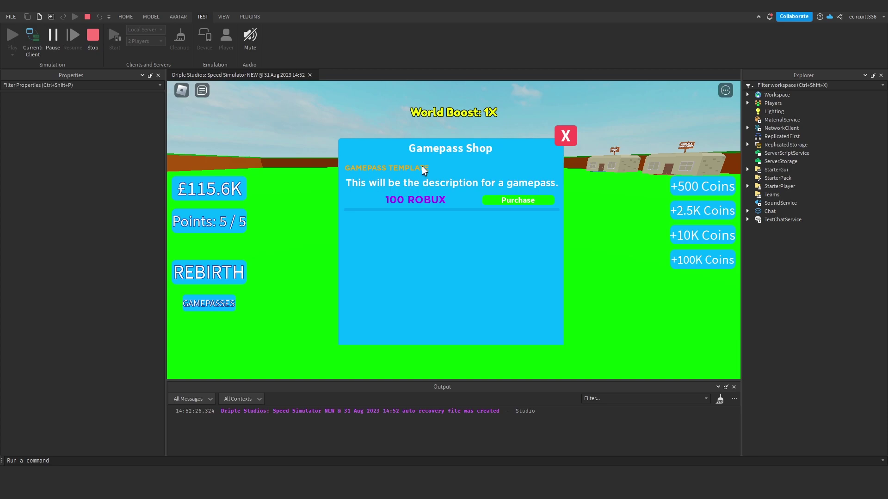
# Close the shop with the X button, check the GAMEPASSES button once more and stop the playtest
pyautogui.click(563, 136)
pyautogui.click(209, 304)
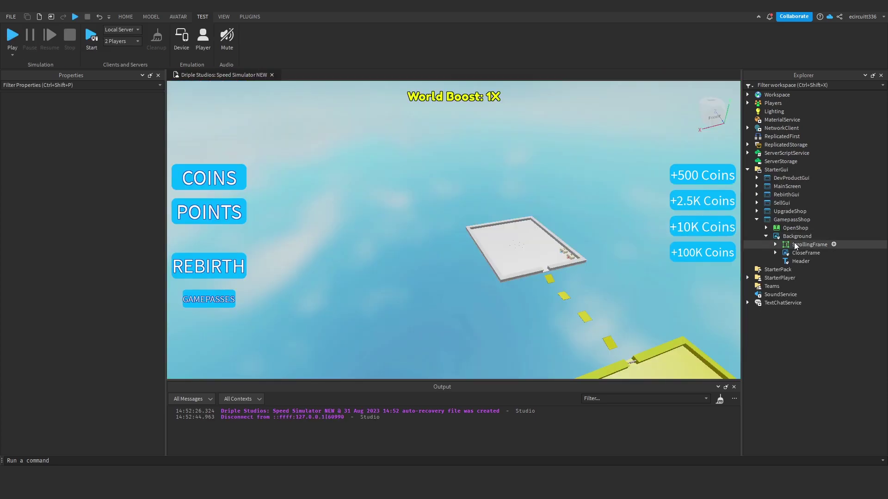
# Turn on the Visible property of the GamepassShop's Background and expand its ScrollingFrame to reach the contents of the Upgrade1 frame
pyautogui.click(795, 236)
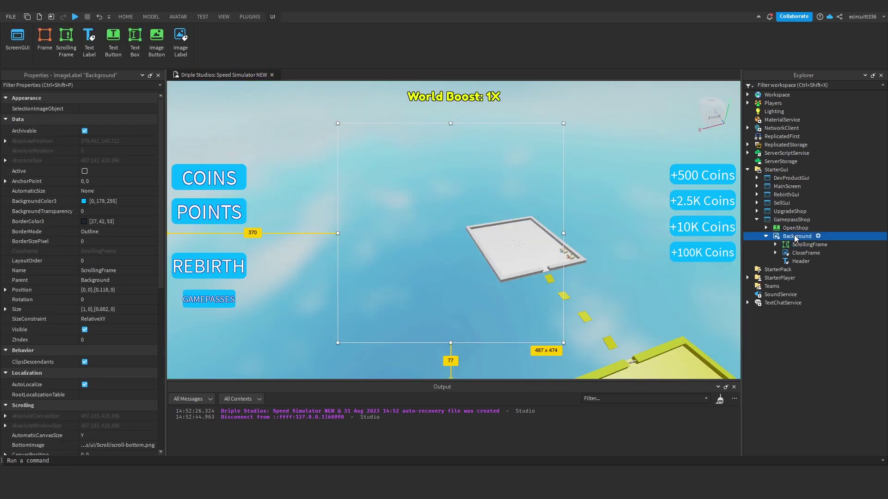
pyautogui.click(84, 329)
pyautogui.click(785, 245)
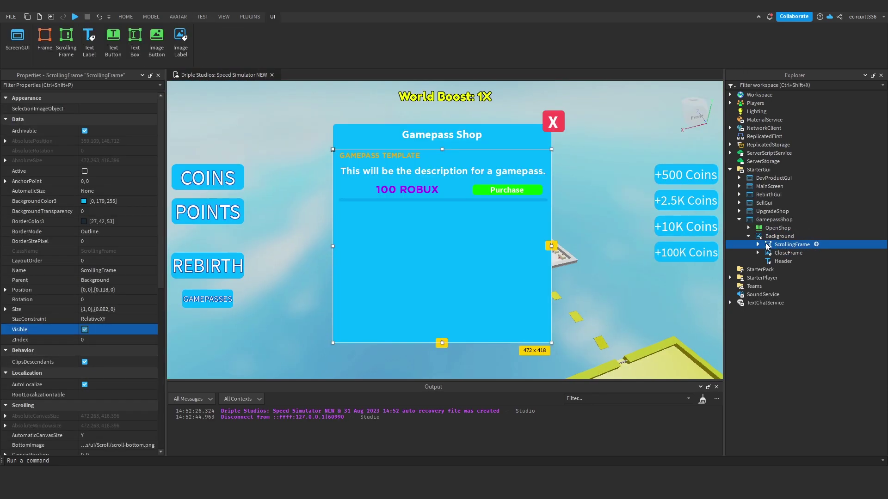
pyautogui.click(757, 244)
pyautogui.click(759, 261)
pyautogui.click(766, 261)
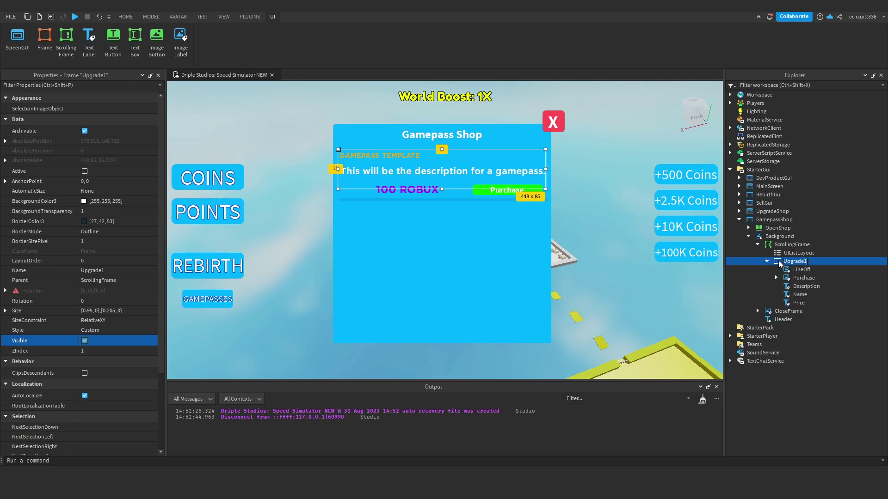
pyautogui.moveTo(337, 168); pyautogui.dragTo(380, 169)
pyautogui.hotkey('ctrl', 'z')
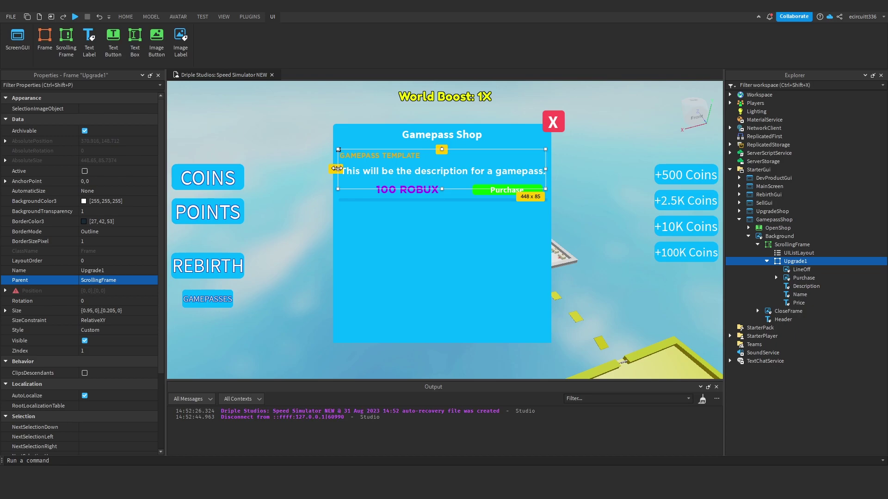
# Shift the Name label in Upgrade1 sideways to about {0.178, 0},{-0.012, 0}, freeing room for an icon at the frame's left
pyautogui.click(791, 278)
pyautogui.click(795, 286)
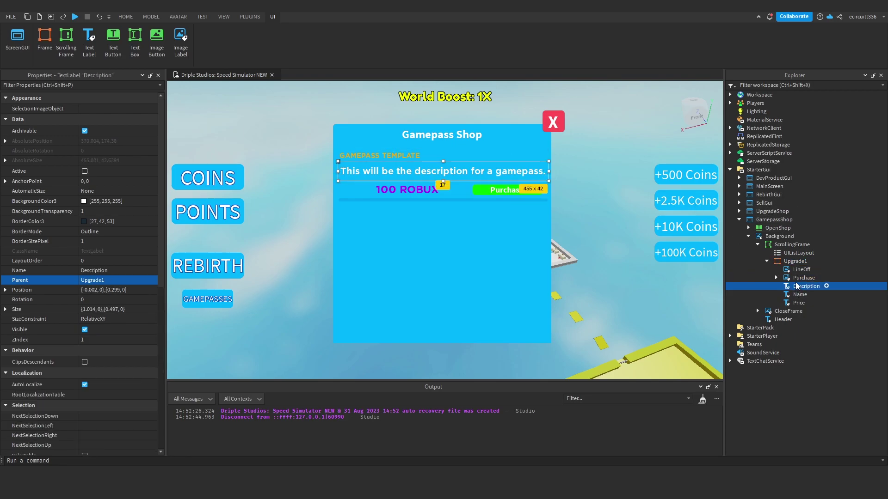
pyautogui.click(799, 294)
pyautogui.moveTo(411, 158); pyautogui.dragTo(446, 155)
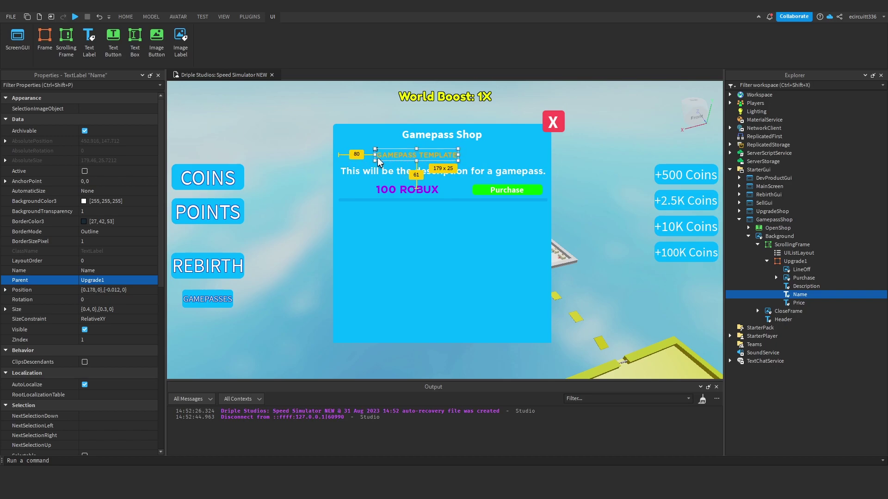
# Narrow the Description label from its left side to about 374 x 42, aligning its left edge with the Name label
pyautogui.click(798, 303)
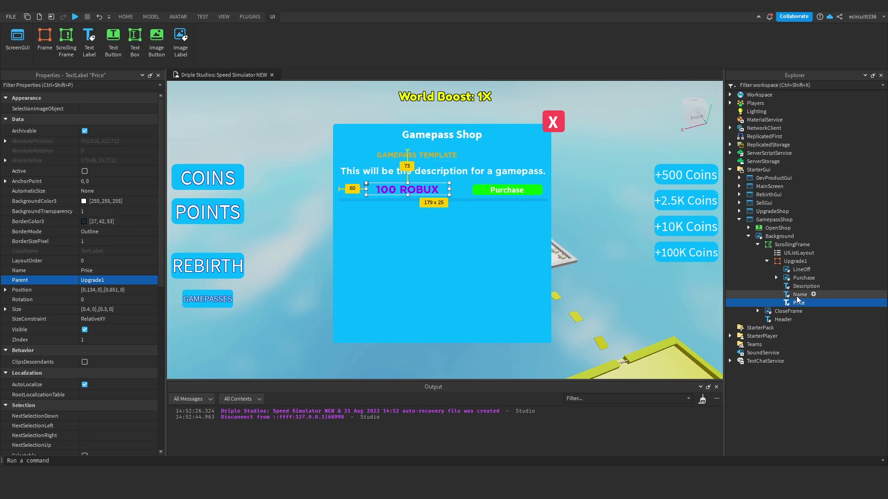
pyautogui.click(803, 278)
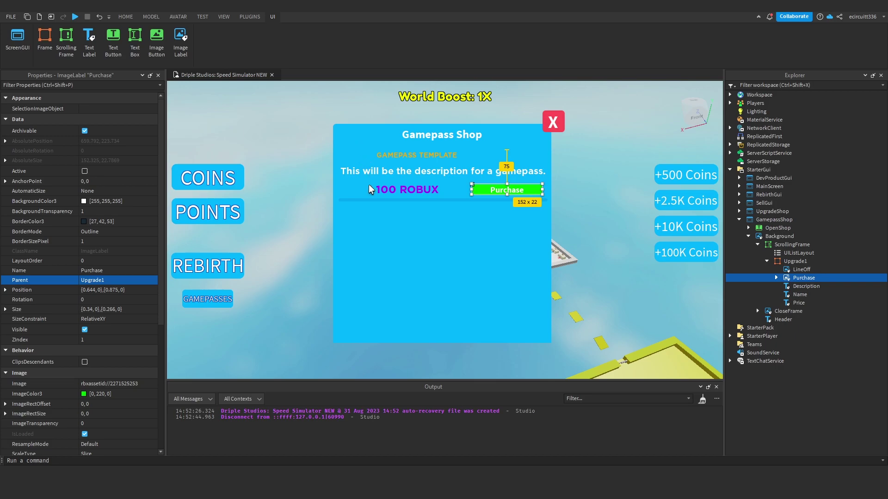
pyautogui.click(801, 269)
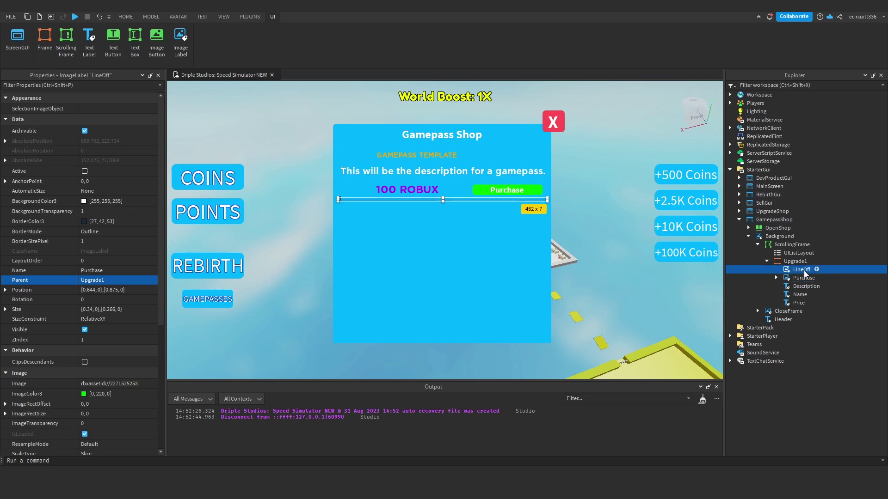
pyautogui.click(799, 277)
pyautogui.click(804, 286)
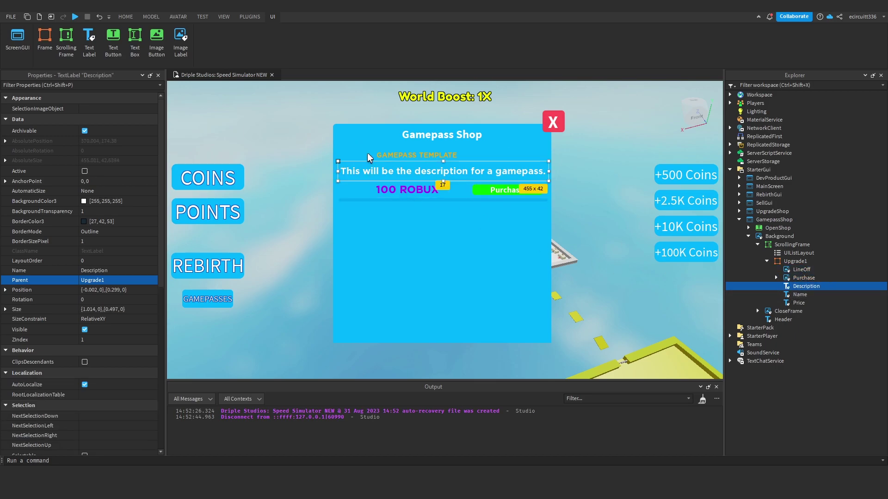
pyautogui.moveTo(337, 171); pyautogui.dragTo(374, 177)
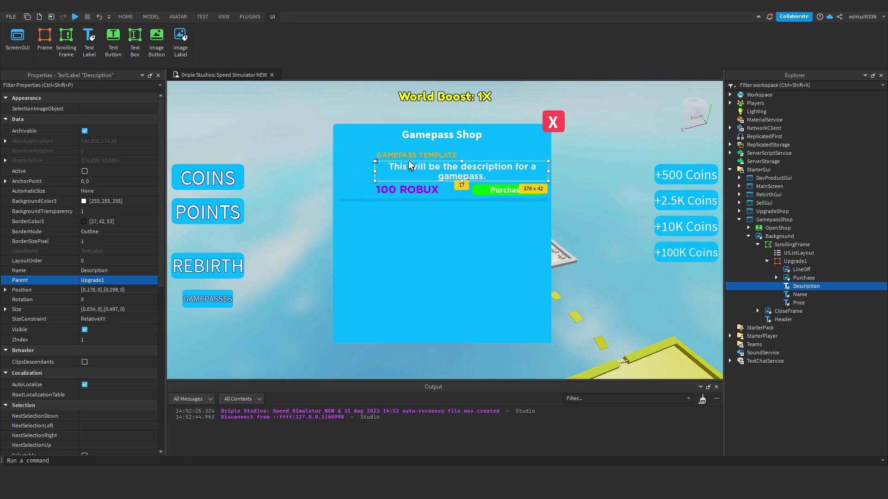
# Shift the 100 ROBUX Price label toward the Purchase button until its left edge lines up with the Name and Description labels
pyautogui.click(384, 194)
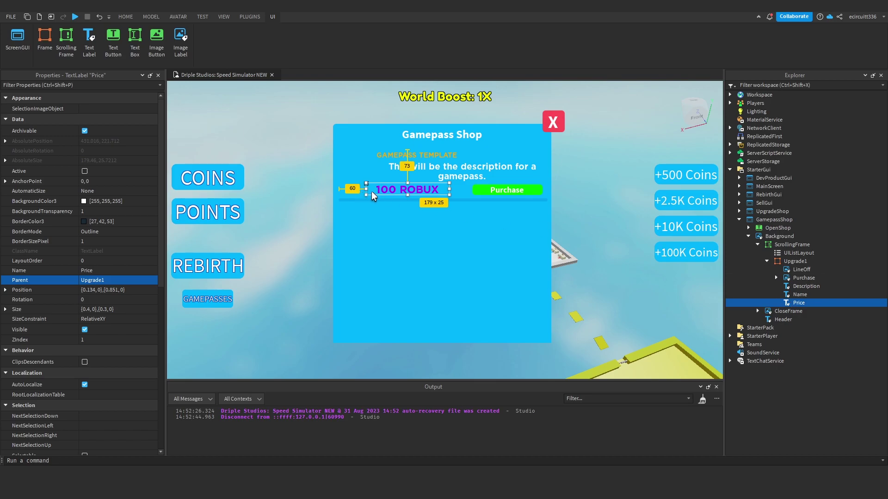
pyautogui.moveTo(371, 192); pyautogui.dragTo(443, 188)
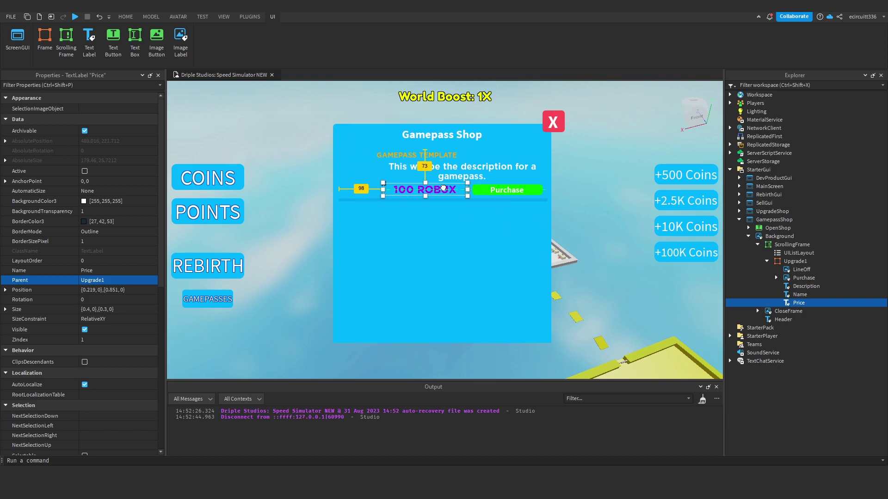
pyautogui.click(445, 226)
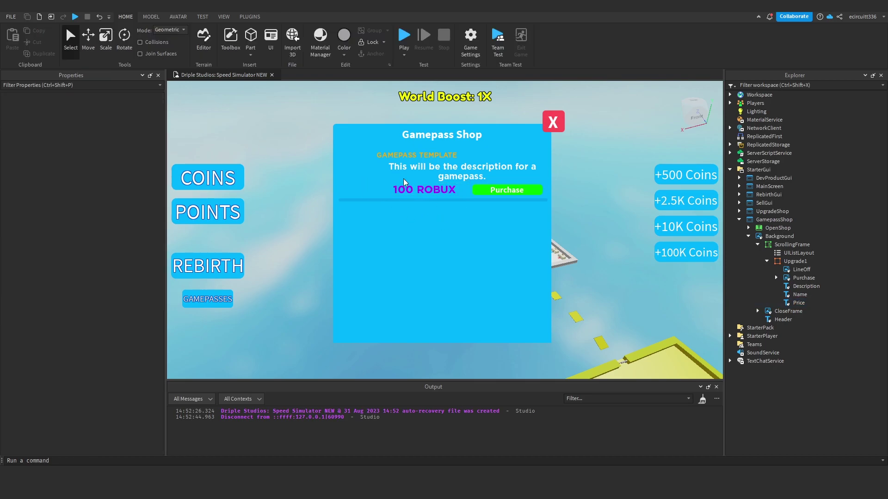
pyautogui.hotkey('ctrl', 'z')
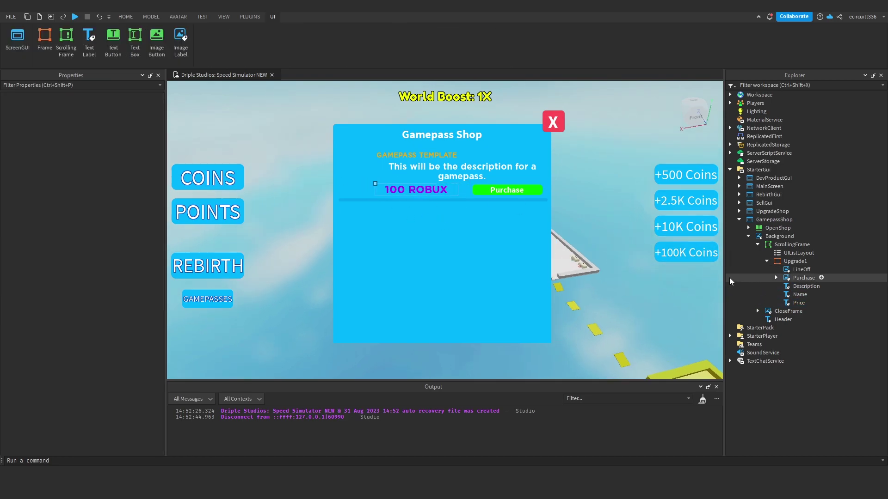
pyautogui.moveTo(422, 186); pyautogui.dragTo(422, 189)
pyautogui.click(276, 149)
pyautogui.moveTo(303, 151); pyautogui.dragTo(304, 149, button='right')
# Add an ImageLabel to the Upgrade1 frame and name it Icon
pyautogui.click(800, 294)
pyautogui.click(806, 261)
pyautogui.click(815, 261)
pyautogui.write('ima')
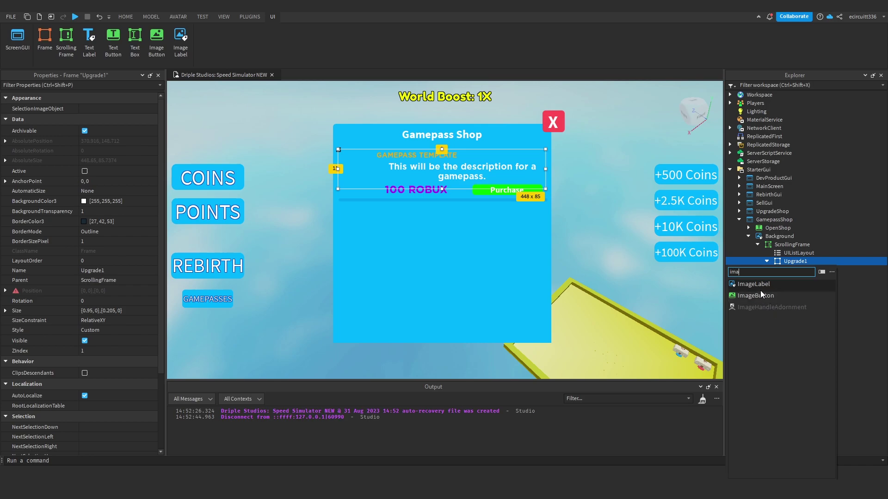
pyautogui.click(758, 284)
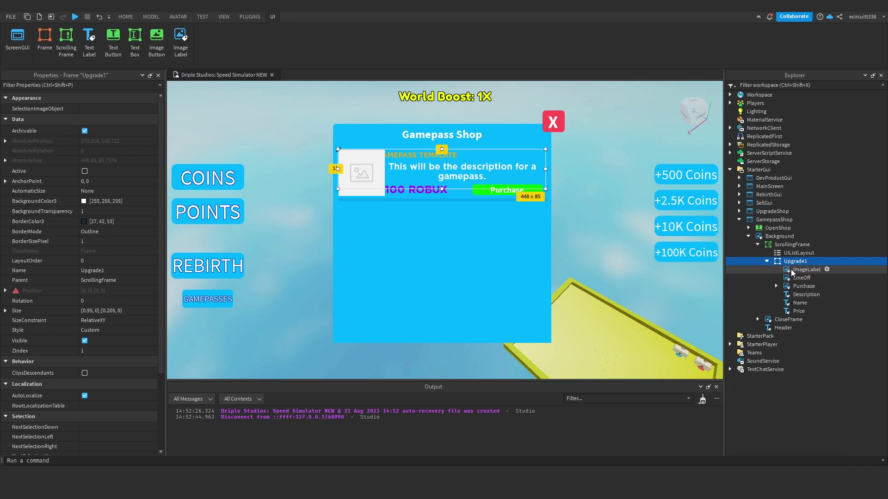
pyautogui.rightClick(785, 269)
pyautogui.click(785, 65)
pyautogui.write('Ico')
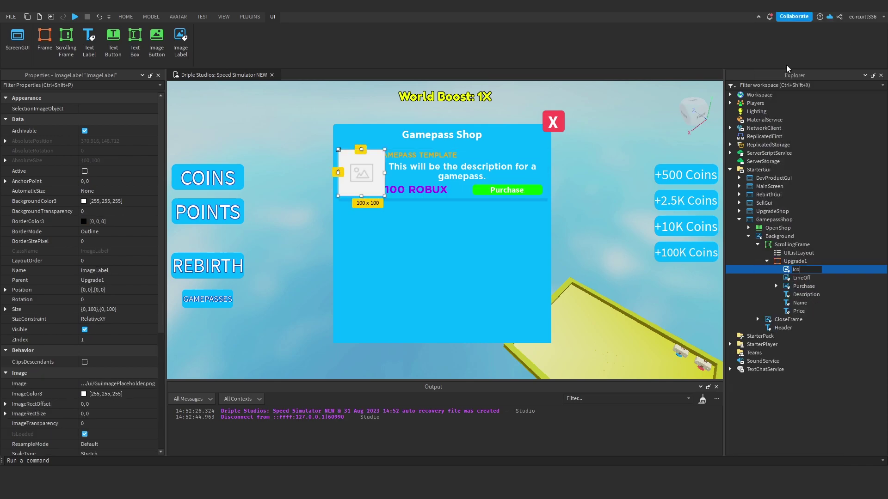
pyautogui.write('n')
pyautogui.press('Return')
# Set the Icon's Size to {0.1, 0},{0.1, 0}
pyautogui.click(84, 309)
pyautogui.write('0,')
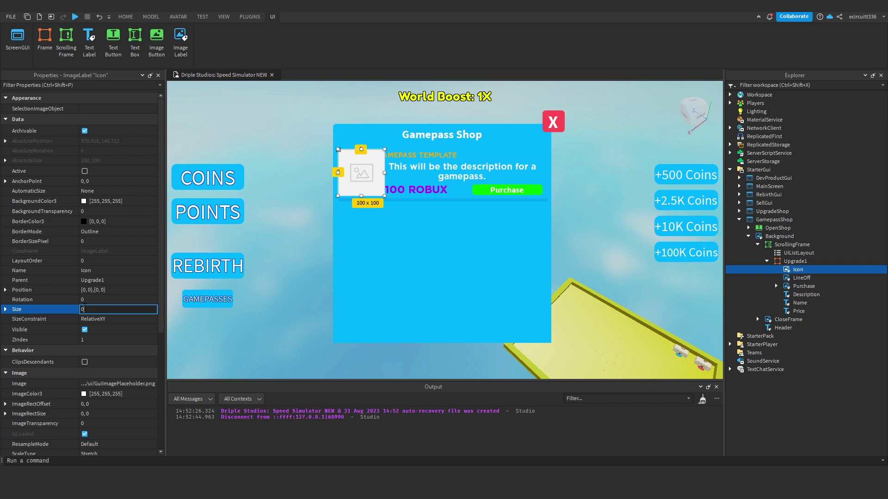
pyautogui.write('1,0,0.1,0')
pyautogui.press('Return')
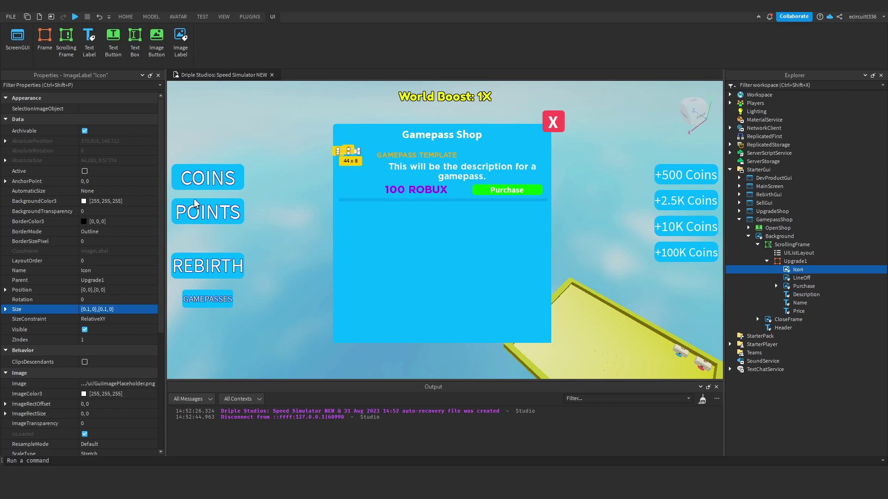
# Enlarge the Icon to about 75 x 75 and place it in the free space to the left of the template's text
pyautogui.moveTo(359, 154); pyautogui.dragTo(403, 251)
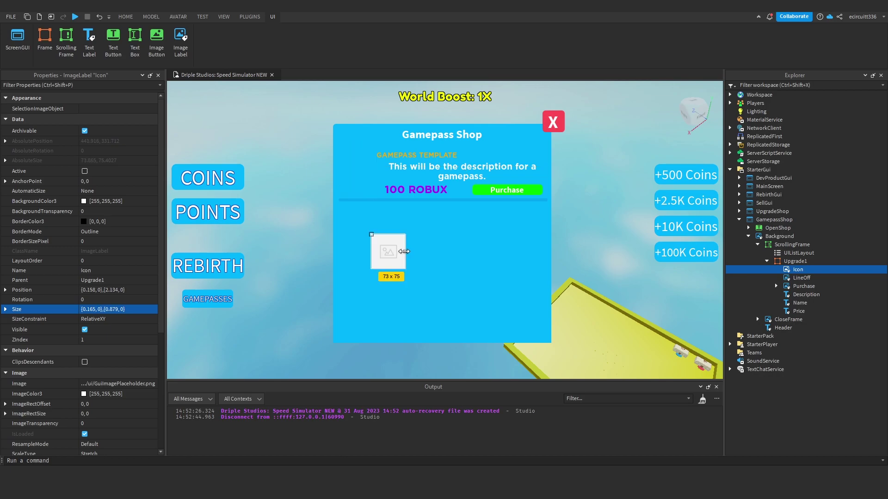
pyautogui.moveTo(388, 252); pyautogui.dragTo(357, 171)
pyautogui.click(308, 167)
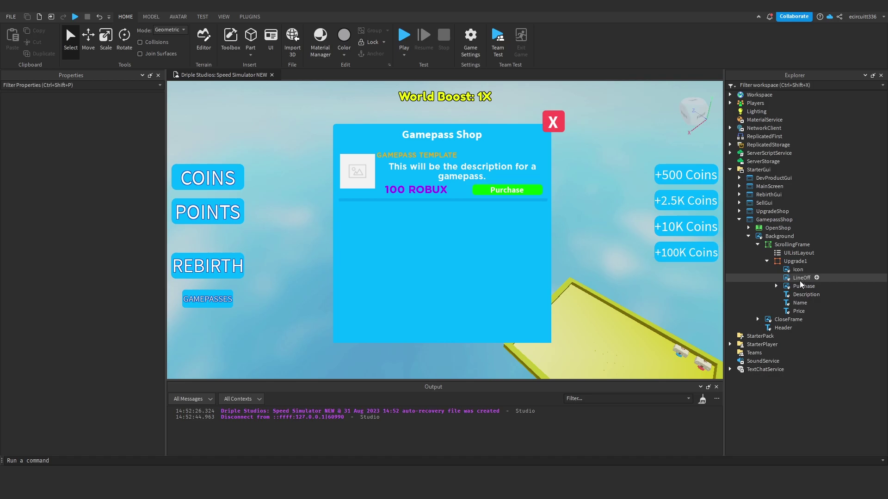
# Add a UICorner to the Icon and set its CornerRadius to .2,0
pyautogui.click(809, 270)
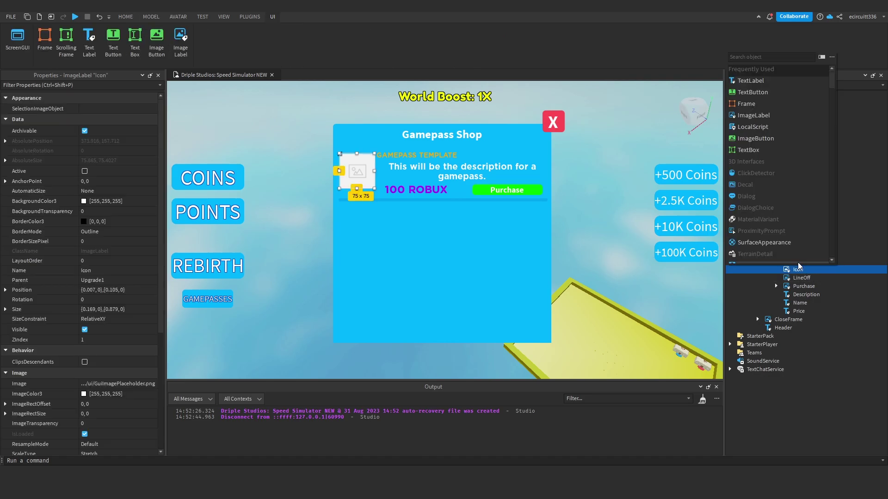
pyautogui.write('ui')
pyautogui.click(757, 70)
pyautogui.click(103, 108)
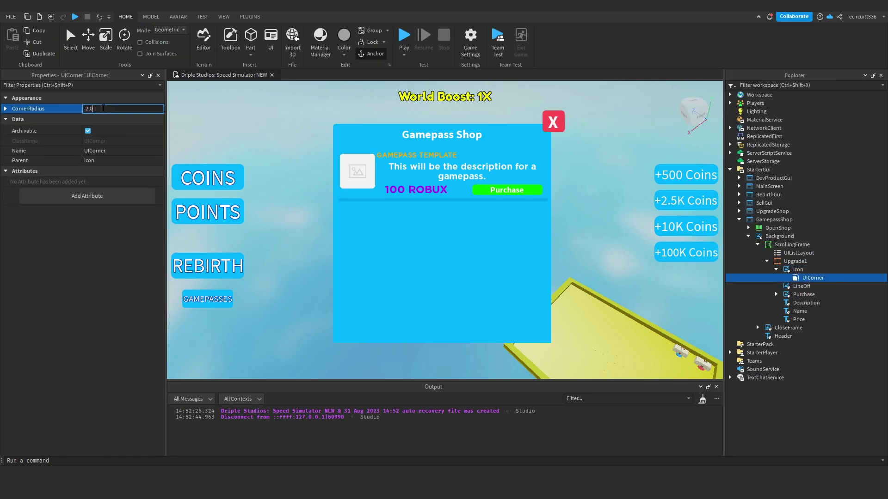
pyautogui.press('Return')
pyautogui.click(103, 109)
pyautogui.click(284, 131)
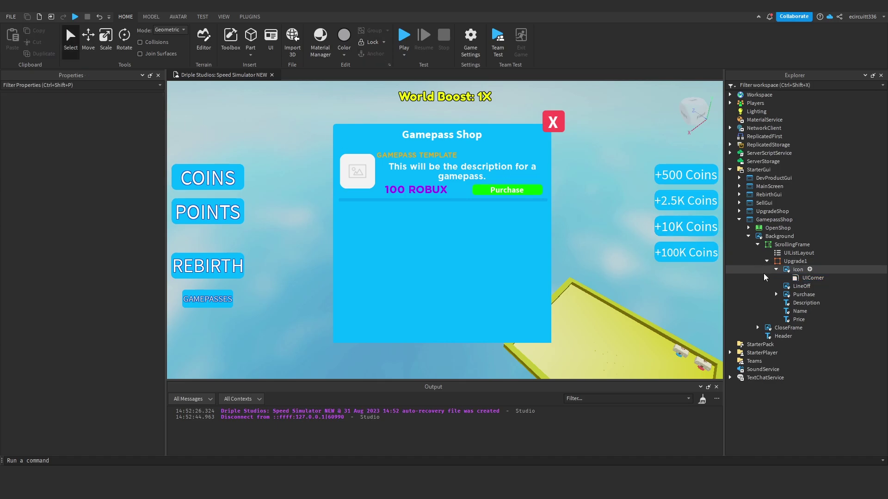
# Collapse the Icon, Upgrade1 and Background hierarchies and turn off the Background's Visible property to hide the shop
pyautogui.click(796, 270)
pyautogui.click(777, 270)
pyautogui.click(766, 261)
pyautogui.click(592, 206)
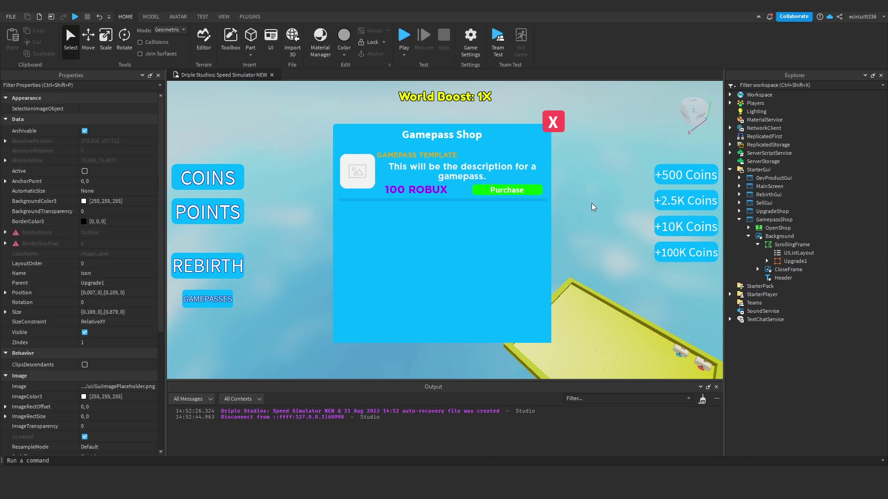
pyautogui.moveTo(593, 206); pyautogui.dragTo(593, 202, button='right')
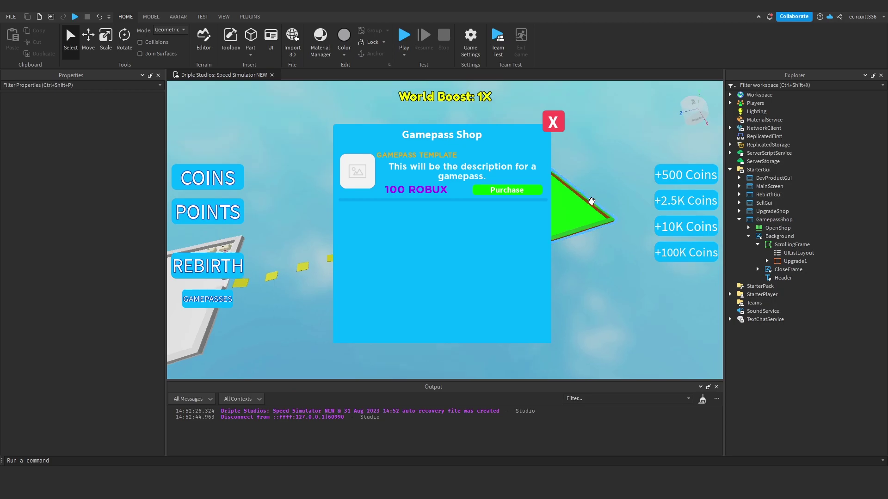
pyautogui.click(748, 237)
pyautogui.click(758, 236)
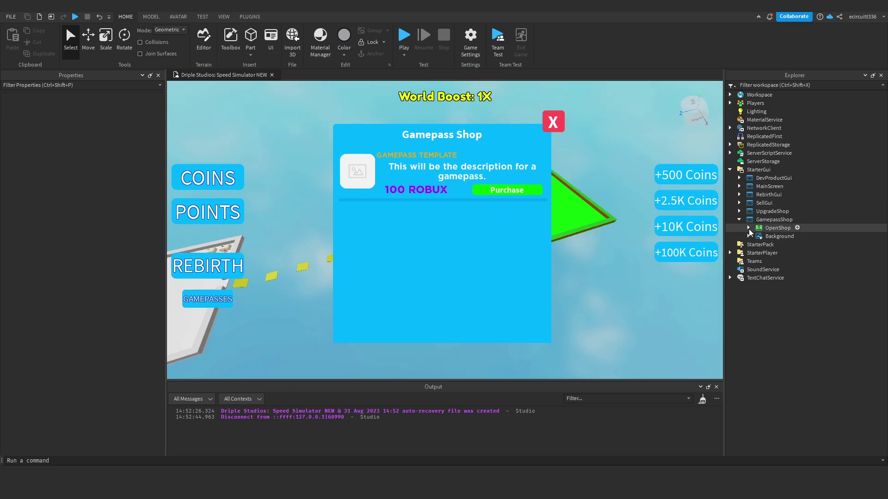
pyautogui.click(85, 330)
pyautogui.click(341, 337)
pyautogui.moveTo(503, 293); pyautogui.dragTo(503, 293, button='right')
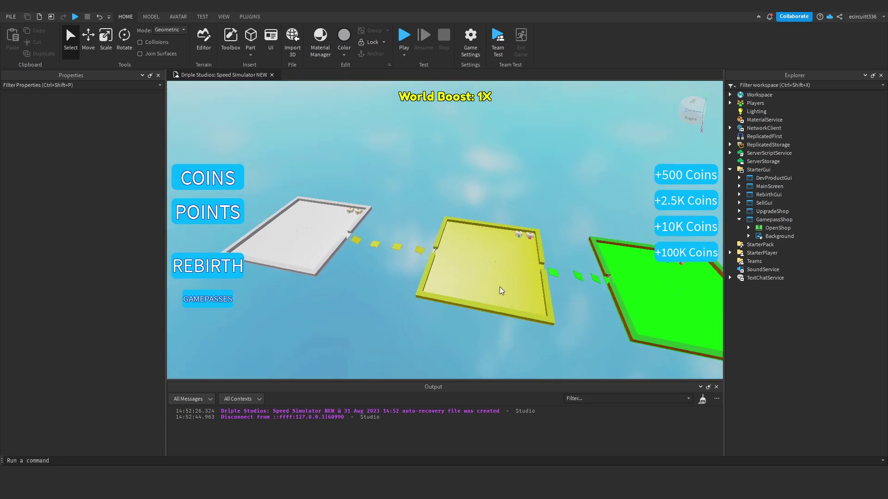
# Make the GamepassShop's Background visible again and expand it down to the ScrollingFrame's contents
pyautogui.click(779, 236)
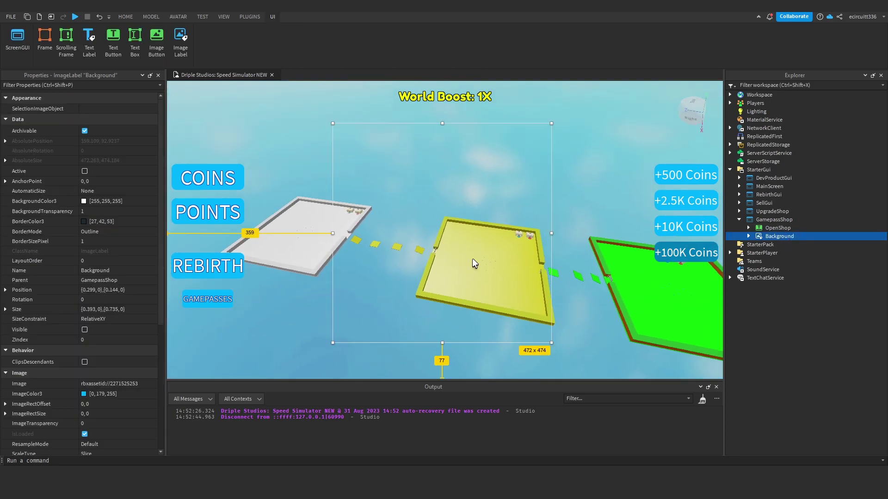
pyautogui.click(85, 330)
pyautogui.click(748, 236)
pyautogui.click(757, 245)
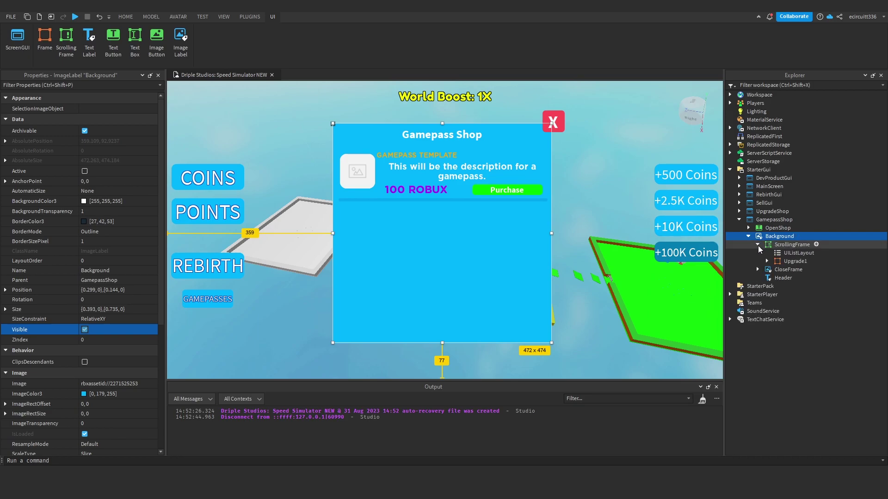
# Duplicate the Upgrade1 frame seven times to fill the ScrollingFrame and test how the gamepass list scrolls
pyautogui.click(795, 261)
pyautogui.hotkey('ctrl', 'd')
pyautogui.hotkey('ctrl', 'd')
pyautogui.hotkey('ctrl', 'd')
pyautogui.hotkey('ctrl', 'd')
pyautogui.hotkey('ctrl', 'd')
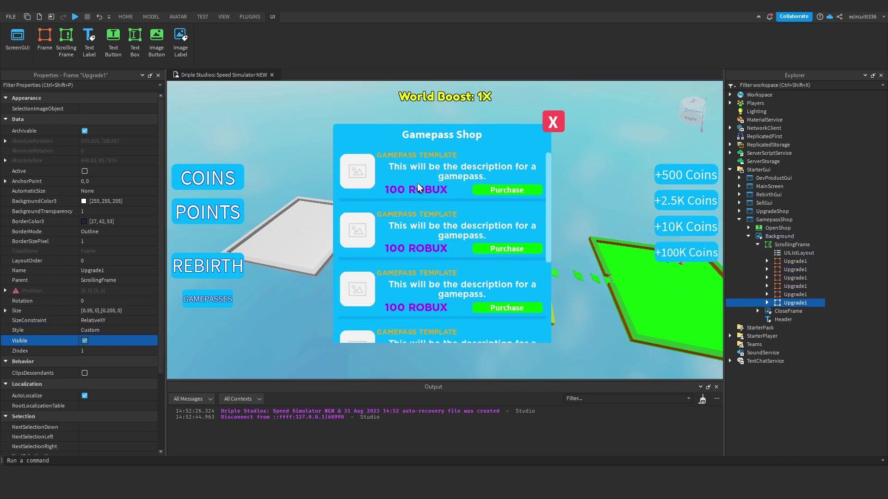
pyautogui.scroll(-1, 457, 248)
pyautogui.scroll(1, 458, 194)
pyautogui.hotkey('ctrl', 'd')
pyautogui.hotkey('ctrl', 'd')
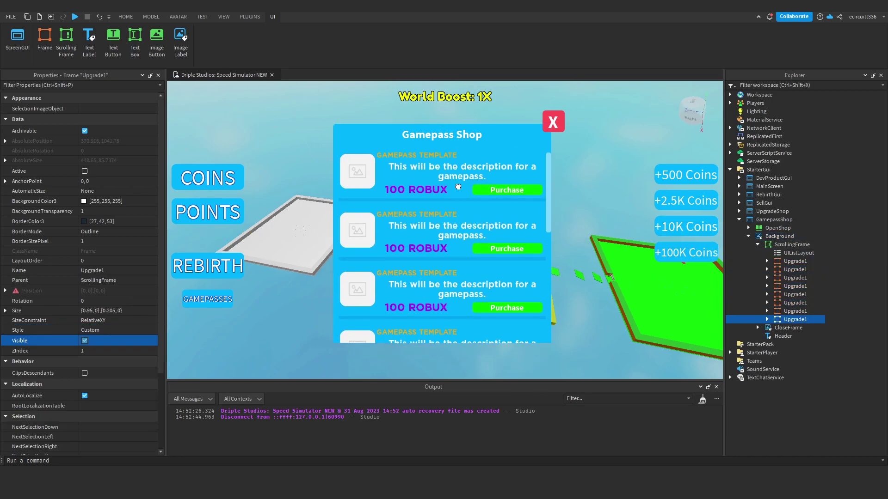
# Delete the seven duplicate Upgrade1 frames from the ScrollingFrame, keeping only the original one
pyautogui.press('Delete')
pyautogui.click(788, 312)
pyautogui.press('Delete')
pyautogui.click(791, 303)
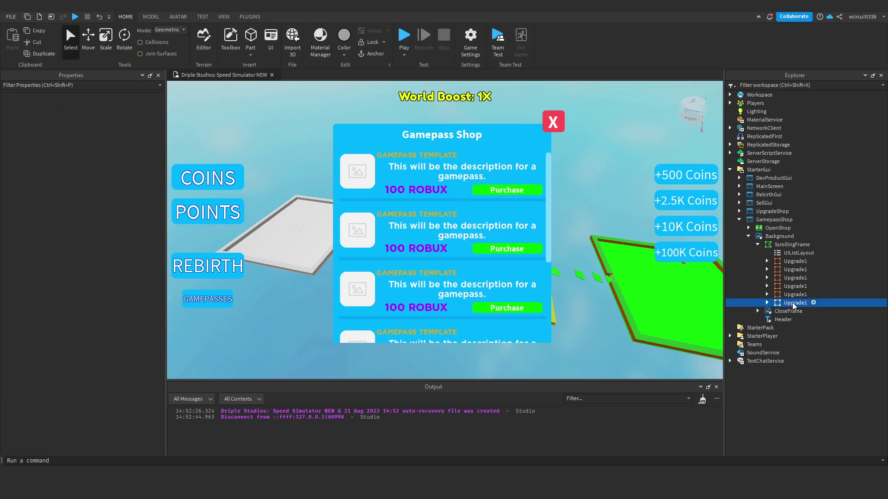
pyautogui.press('Delete')
pyautogui.click(790, 294)
pyautogui.press('Delete')
pyautogui.click(791, 286)
pyautogui.press('Delete')
pyautogui.click(791, 278)
pyautogui.press('Delete')
pyautogui.click(792, 270)
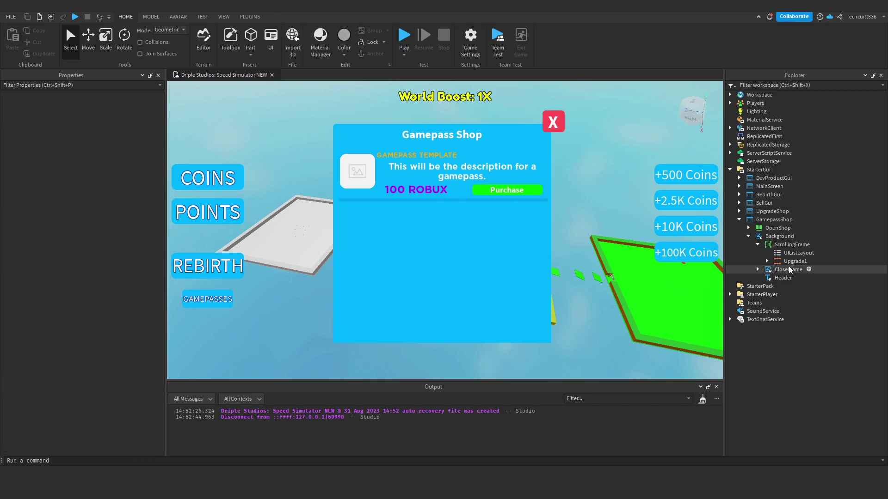
pyautogui.press('Delete')
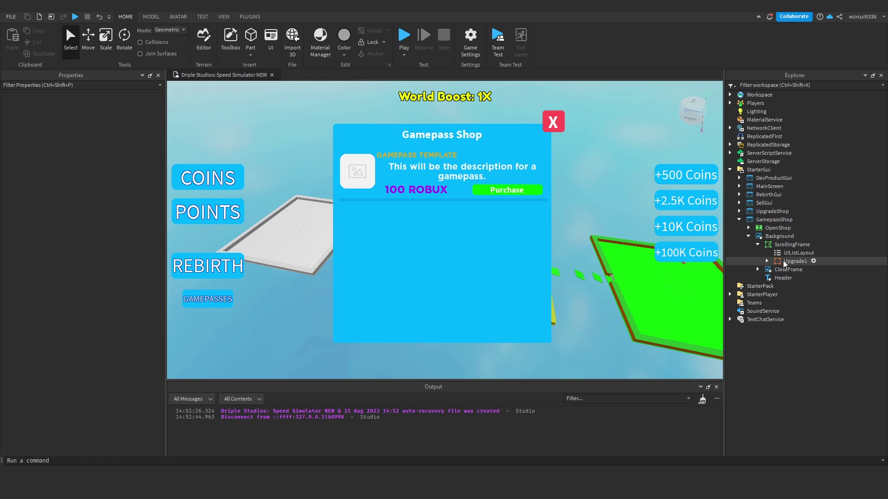
# Rename the remaining Upgrade1 frame in the ScrollingFrame as TemplateGamepass
pyautogui.click(784, 263)
pyautogui.press('F2')
pyautogui.write('Te,p[:')
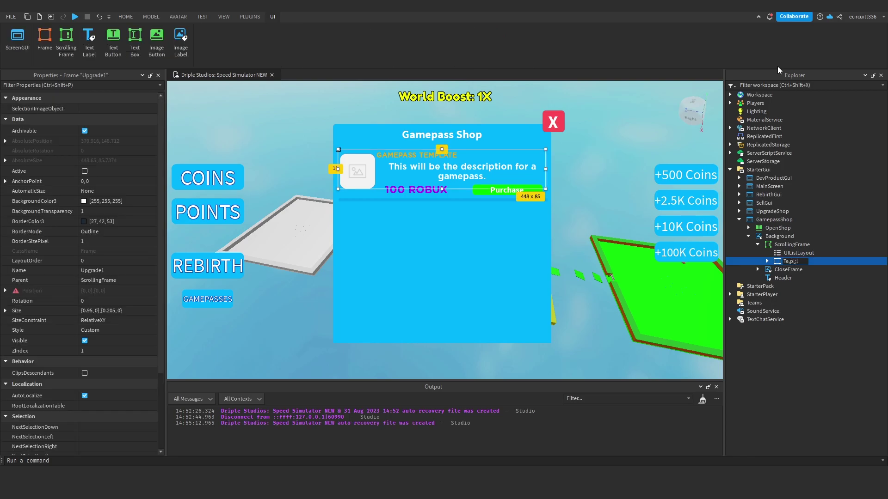
pyautogui.press('BackSpace')
pyautogui.press('BackSpace')
pyautogui.press('BackSpace')
pyautogui.write('mplateGamepass')
pyautogui.press('Return')
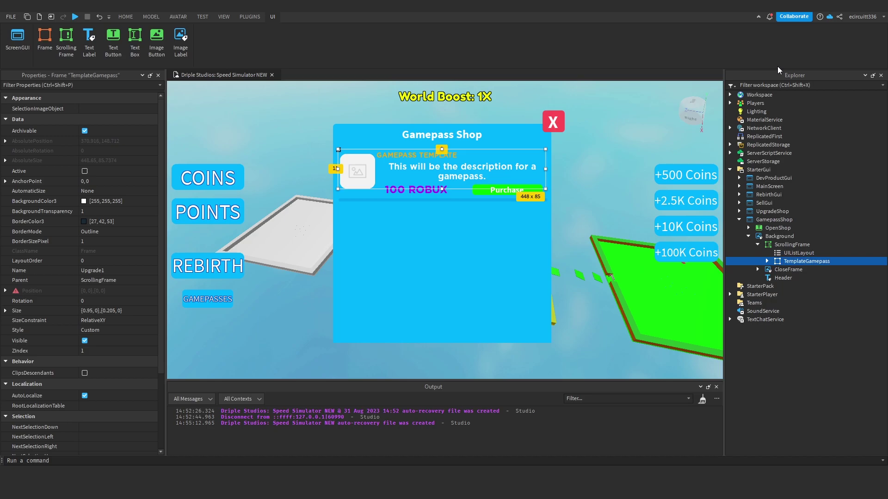
# Collapse the ScrollingFrame and Background hierarchies and turn off the Visible property of the GamepassShop's Background
pyautogui.click(621, 151)
pyautogui.click(757, 244)
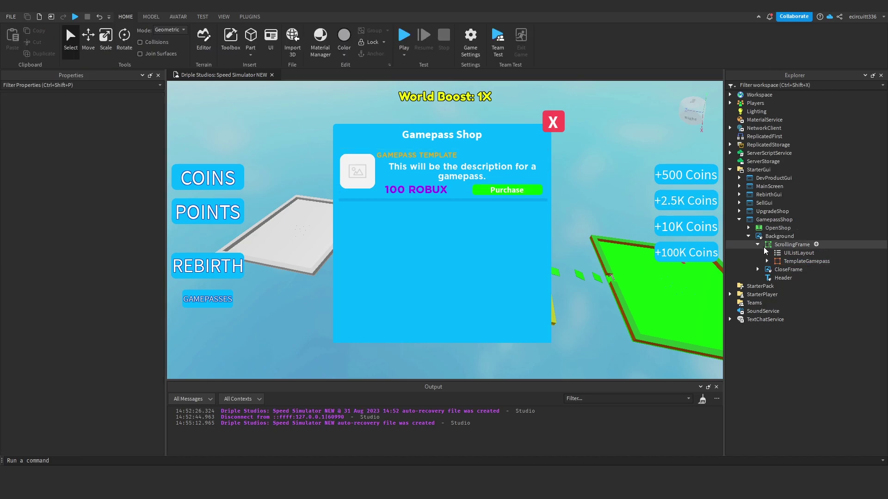
pyautogui.click(748, 236)
pyautogui.click(739, 219)
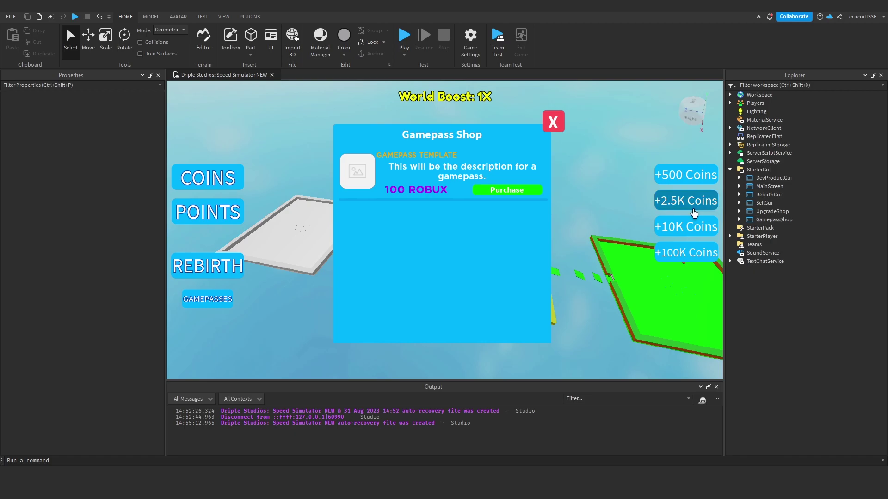
pyautogui.click(739, 219)
pyautogui.click(779, 236)
pyautogui.click(85, 330)
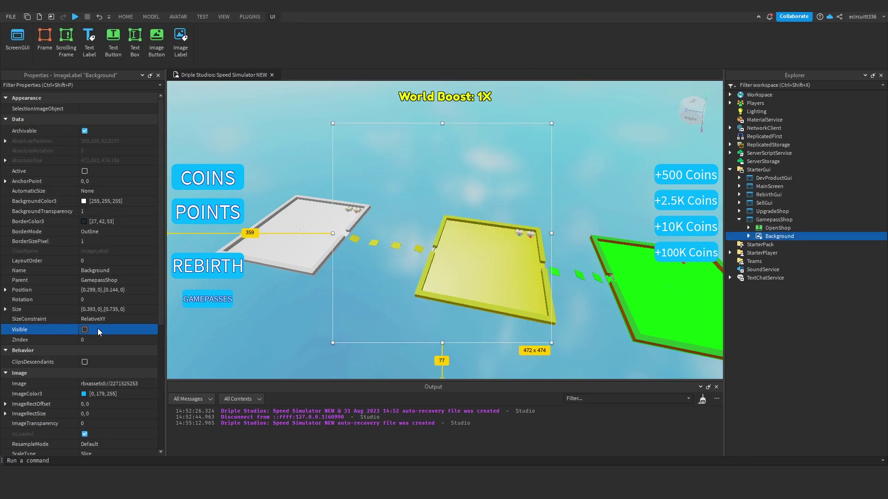
# Collapse the GamepassShop hierarchy and clear all messages from the Output log
pyautogui.click(259, 332)
pyautogui.click(739, 219)
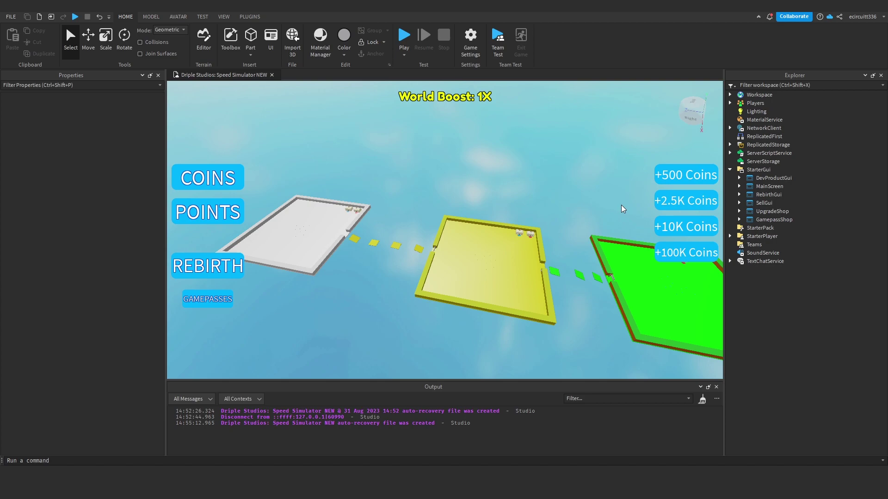
pyautogui.click(700, 399)
pyautogui.moveTo(595, 275); pyautogui.dragTo(622, 268, button='right')
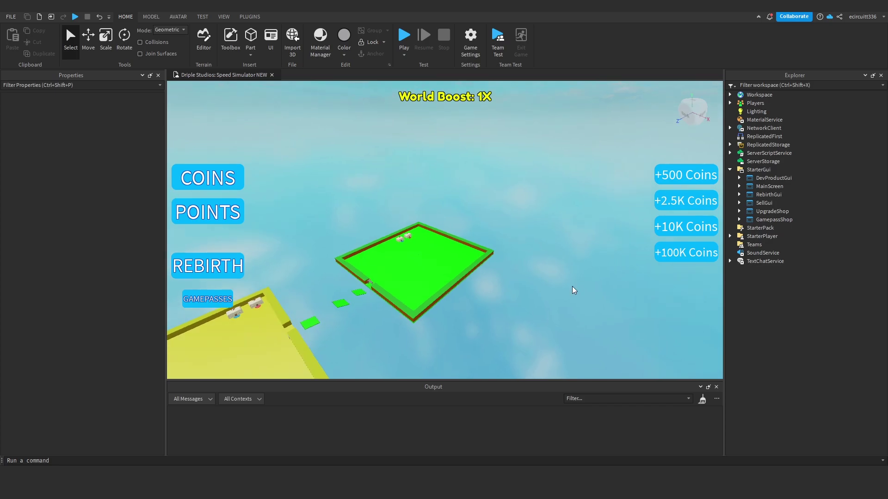
pyautogui.scroll(2, 476, 306)
pyautogui.scroll(2, 501, 259)
pyautogui.moveTo(509, 223); pyautogui.dragTo(507, 223, button='right')
pyautogui.scroll(-3, 507, 224)
pyautogui.moveTo(569, 248); pyautogui.dragTo(579, 272, button='right')
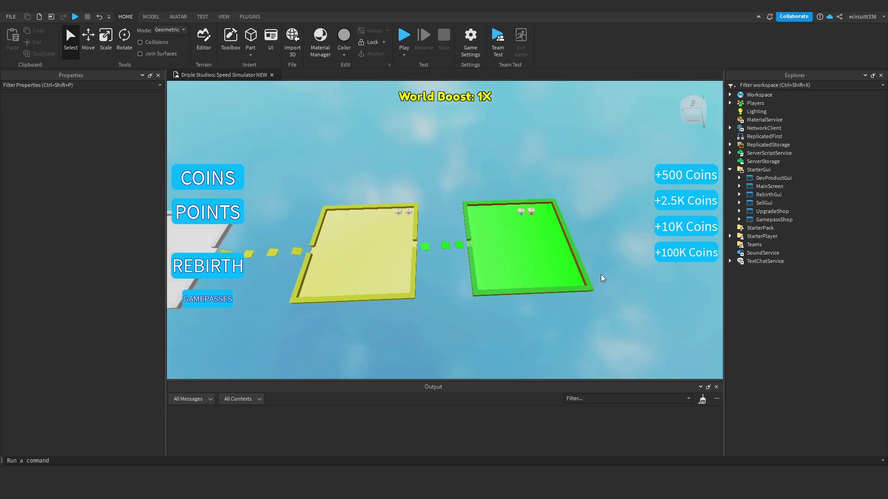